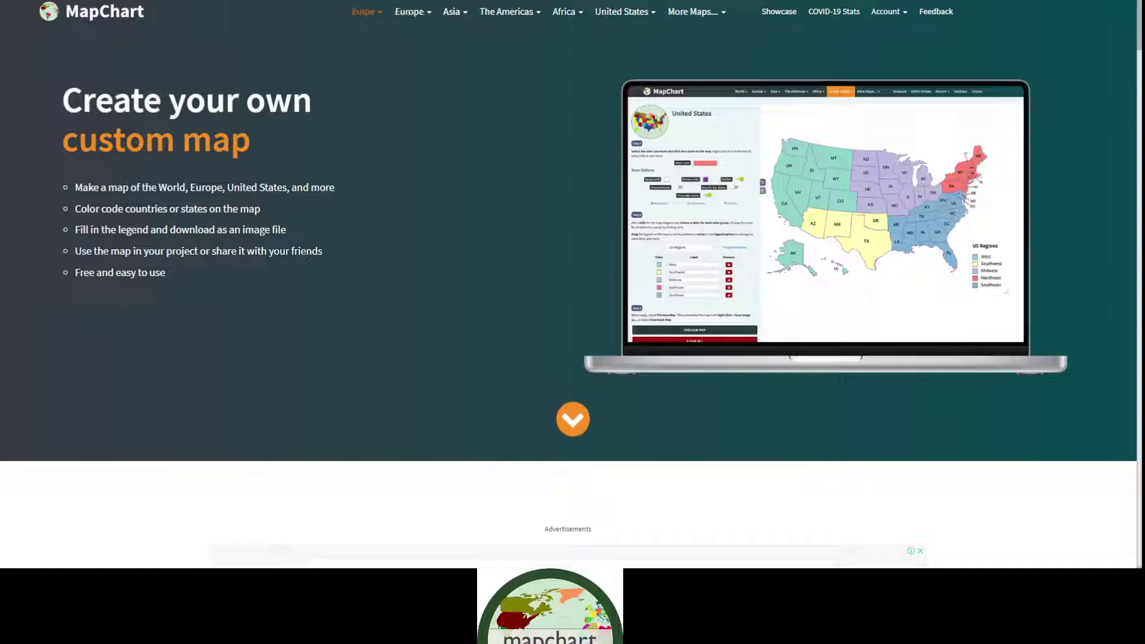
# Step: Open the simple World map for editing and bring up its coloring and legend settings
pyautogui.click(371, 19)
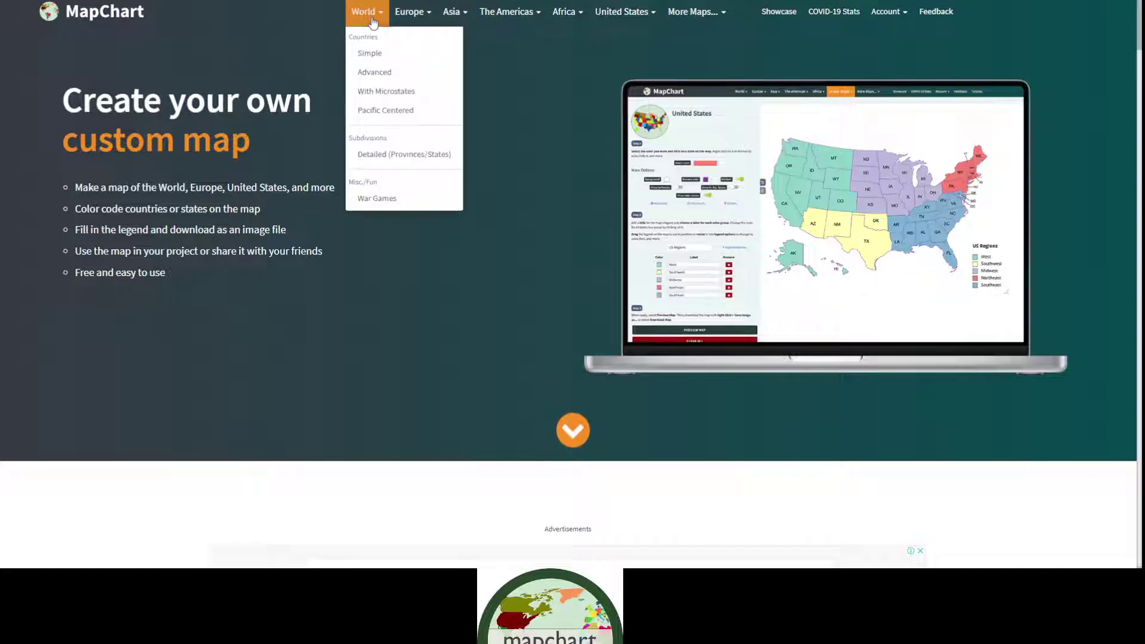
pyautogui.click(365, 57)
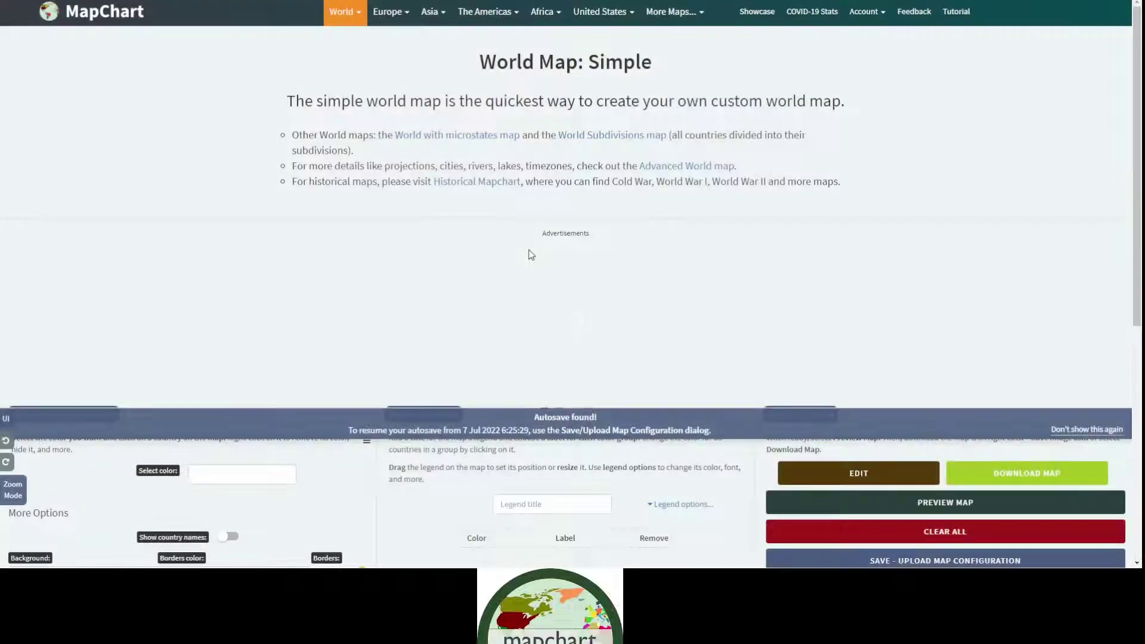
pyautogui.scroll(-2, 531, 251)
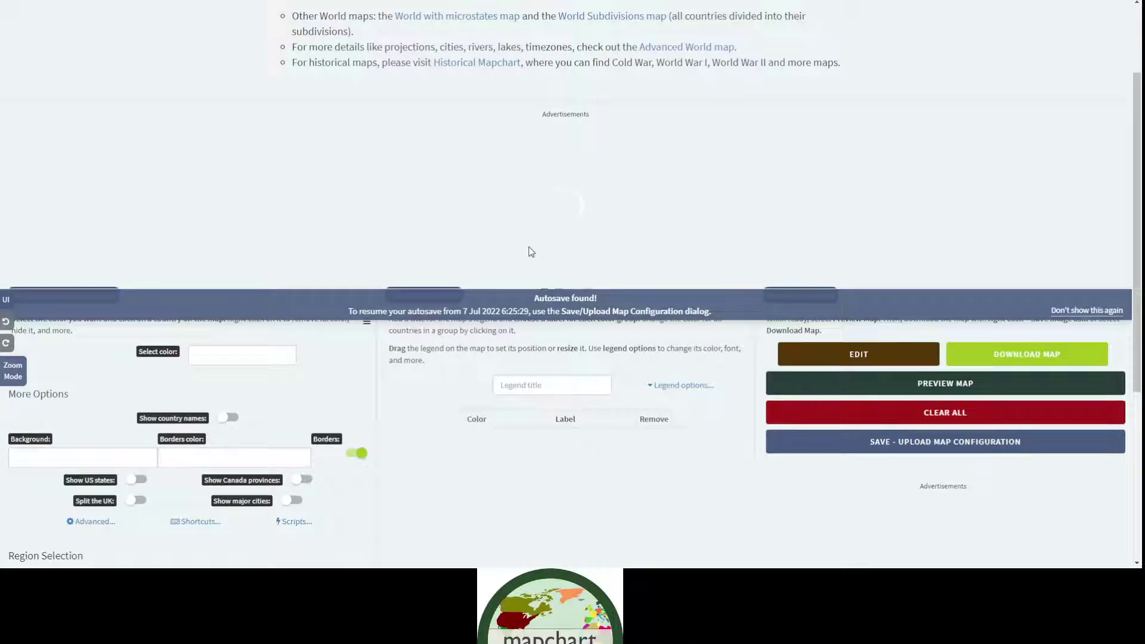
pyautogui.scroll(-6, 831, 300)
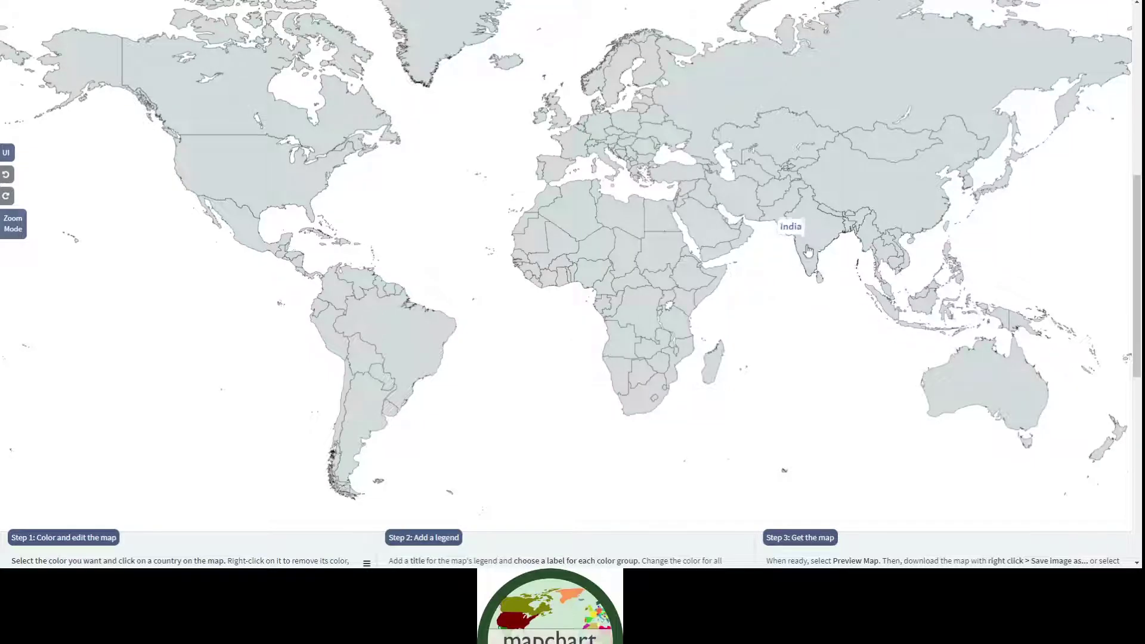
pyautogui.scroll(-4, 787, 261)
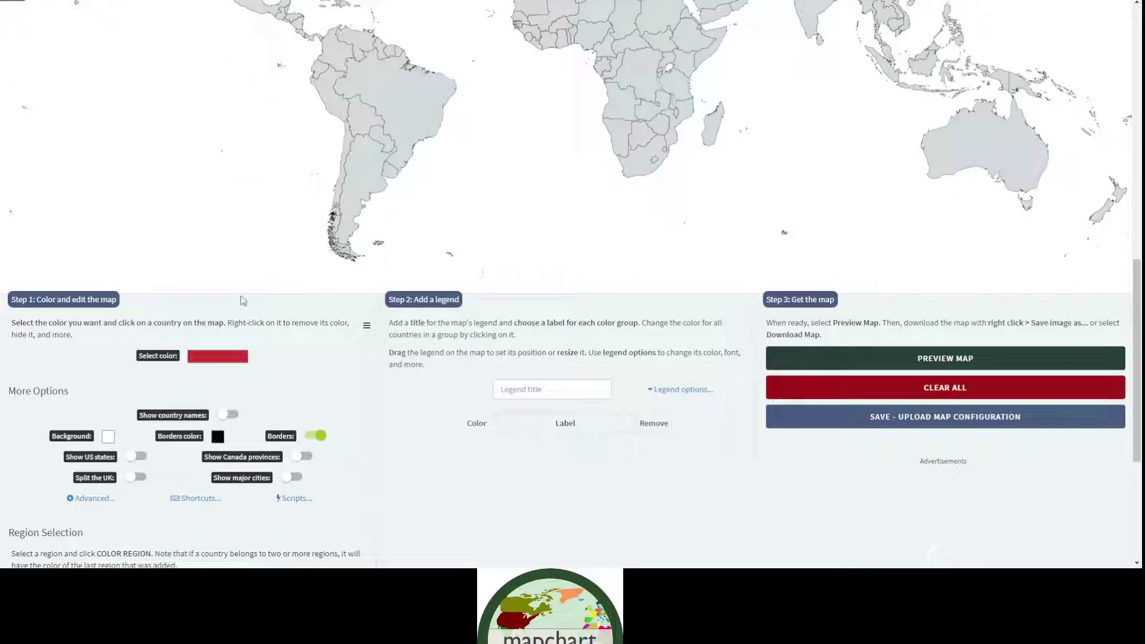
# Step: Examine the available fill colors, the blank world map and its editing options
pyautogui.click(232, 357)
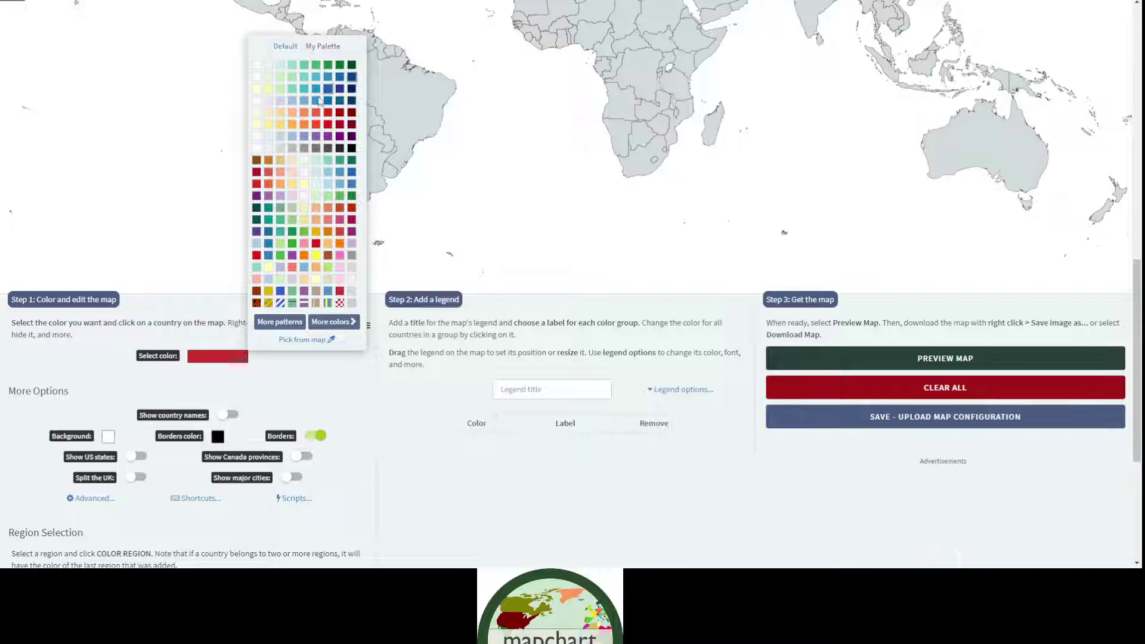
pyautogui.click(424, 434)
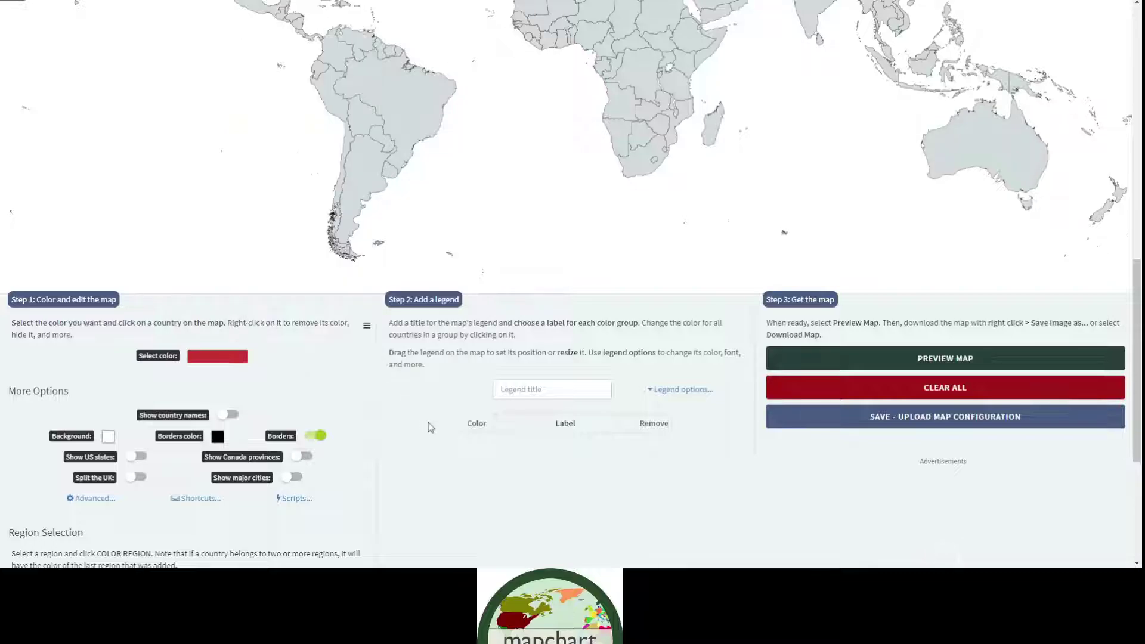
pyautogui.scroll(4, 511, 389)
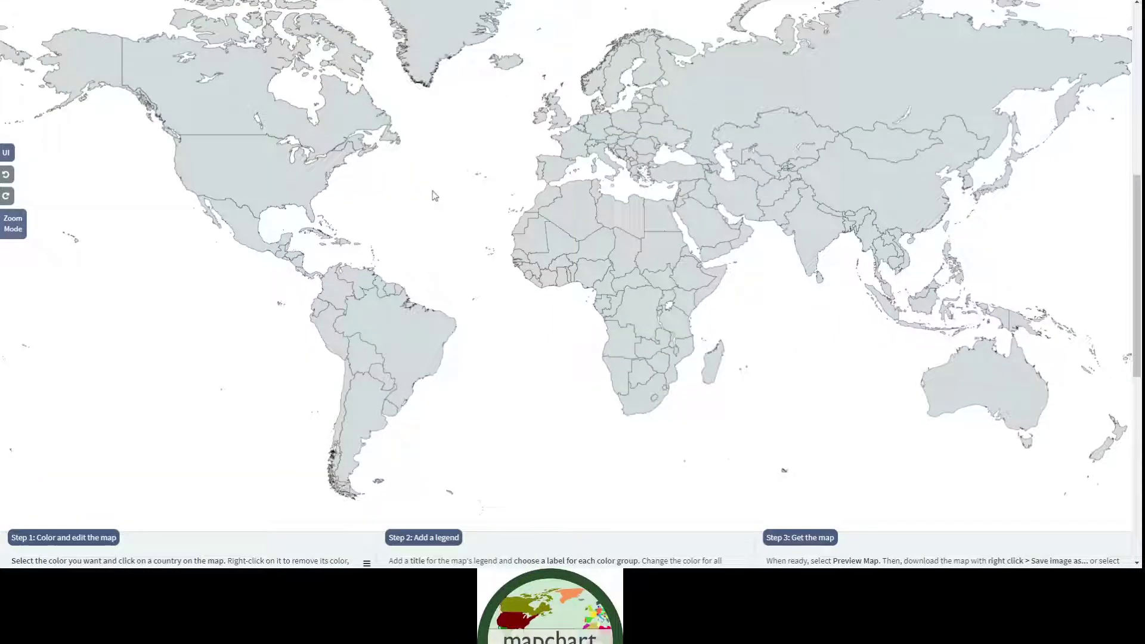
pyautogui.scroll(2, 435, 195)
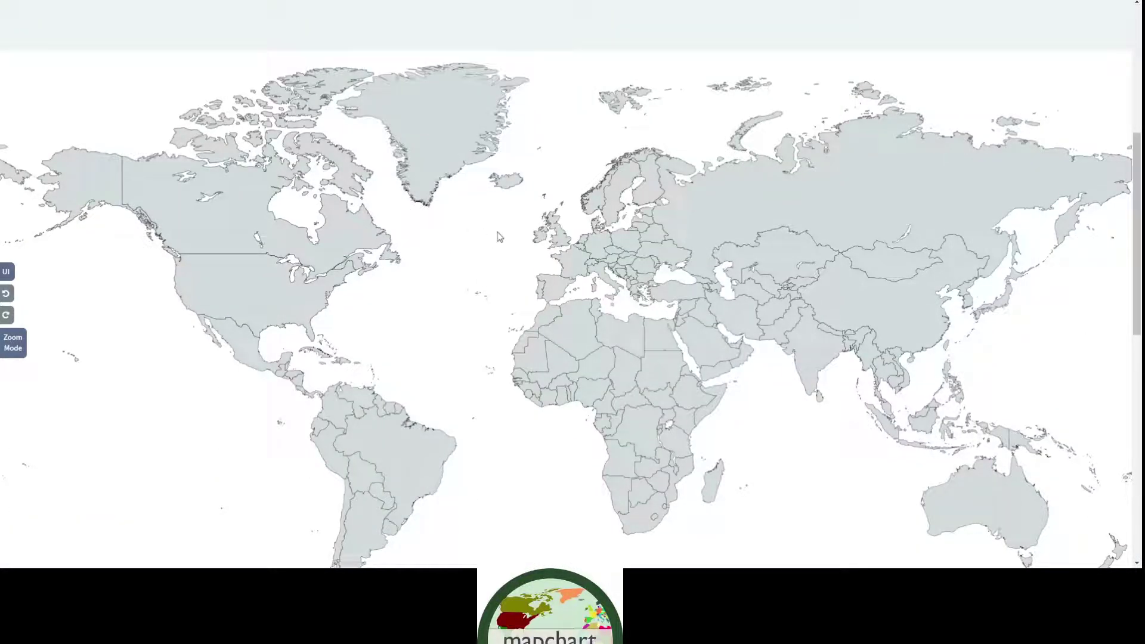
pyautogui.scroll(-2, 497, 239)
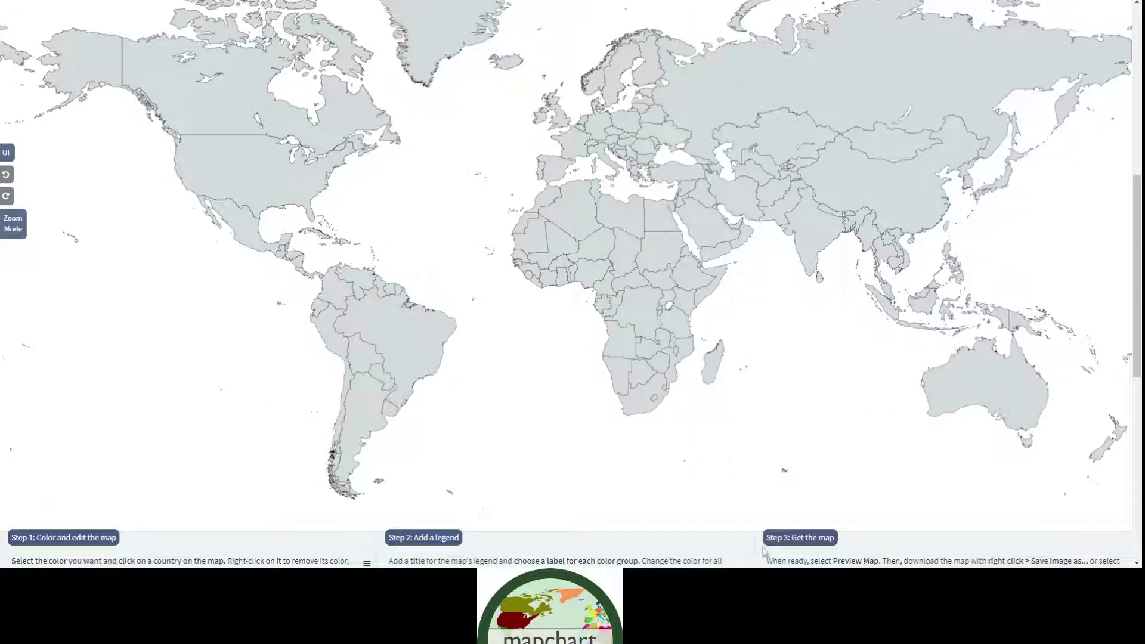
pyautogui.scroll(-2, 739, 399)
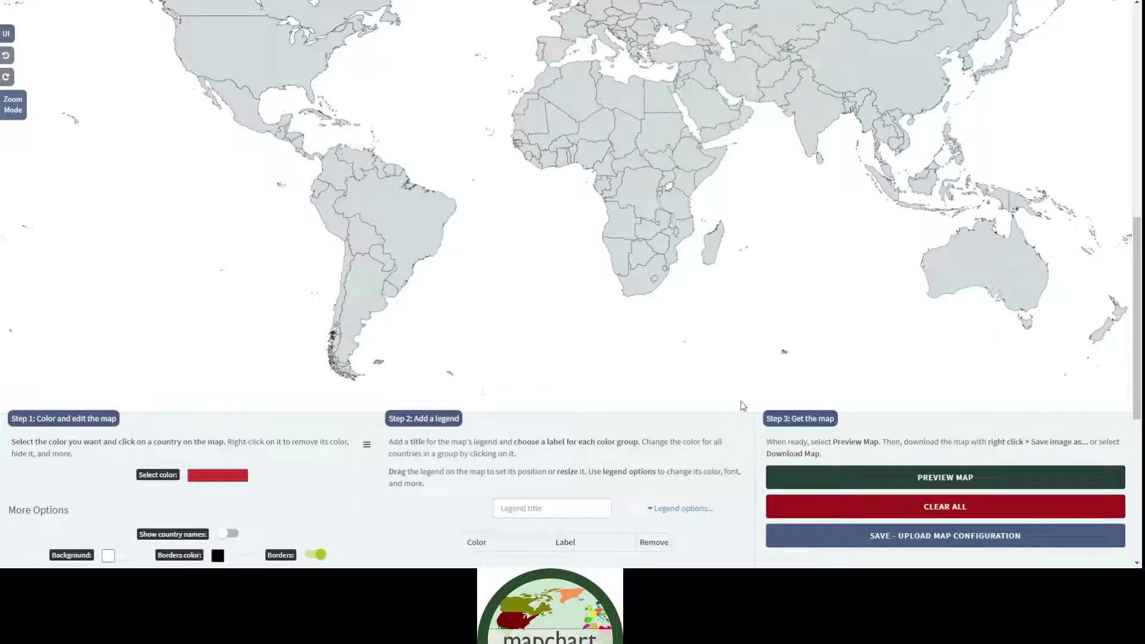
pyautogui.scroll(-4, 742, 405)
pyautogui.scroll(1, 631, 345)
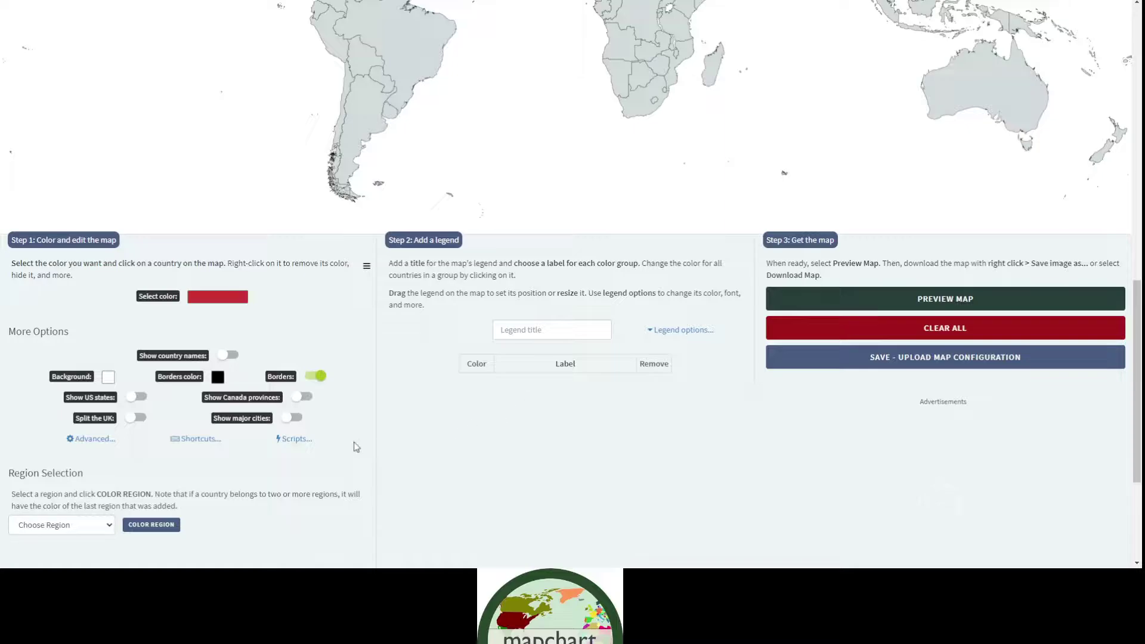
pyautogui.scroll(1, 257, 305)
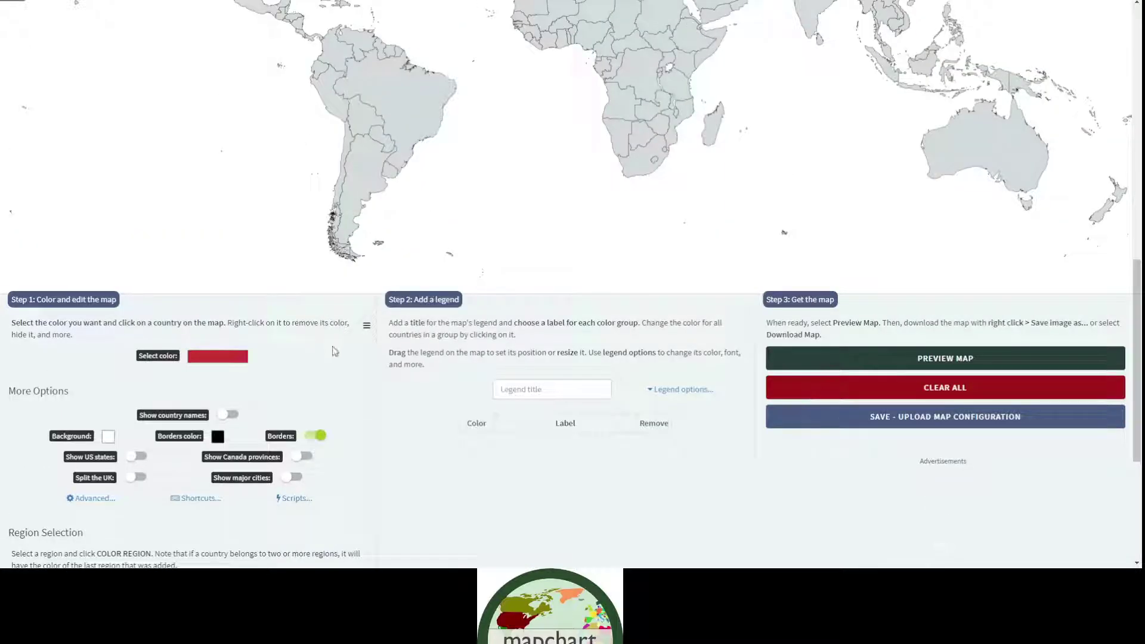
# Step: Turn on country names for the world map
pyautogui.click(227, 414)
pyautogui.scroll(1, 230, 413)
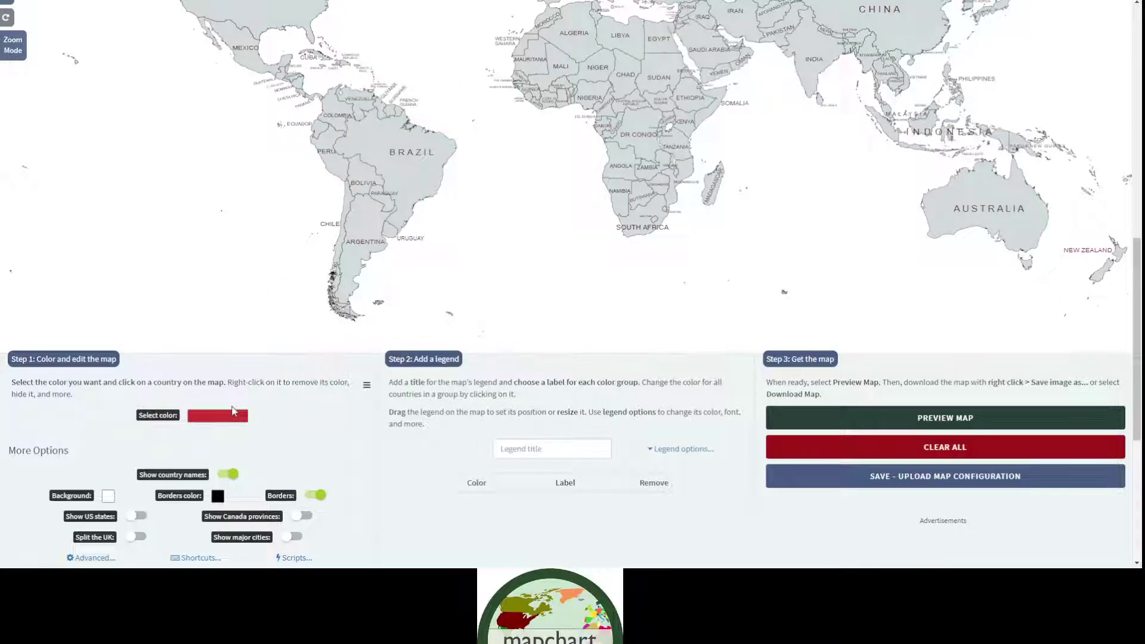
pyautogui.scroll(4, 348, 407)
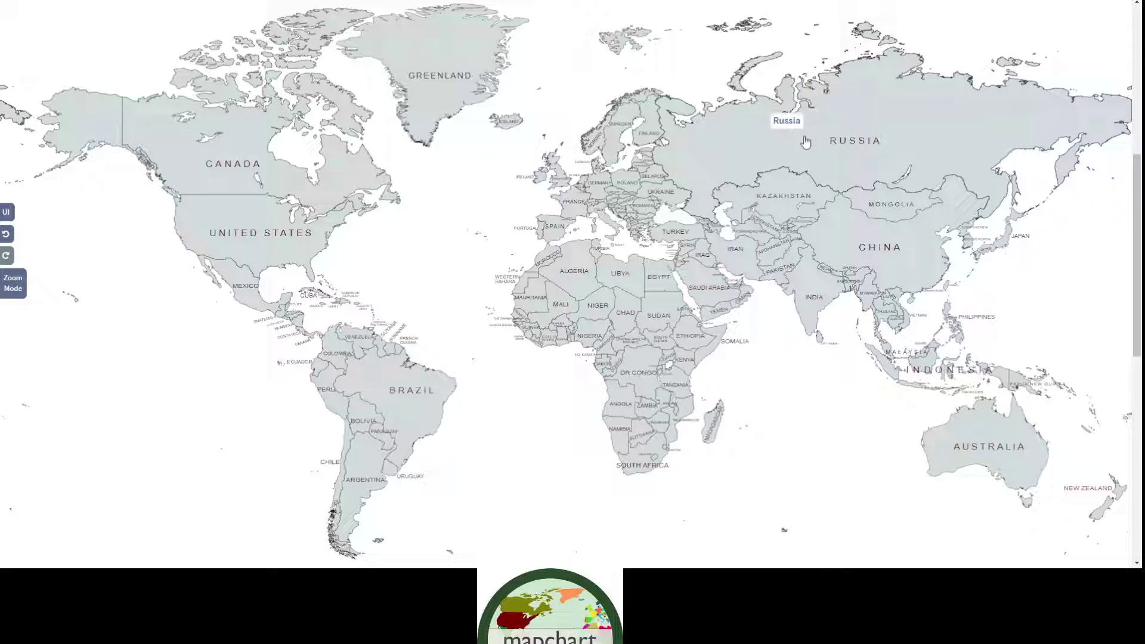
# Step: Color Russia red on the map and label the red legend group "Asia"
pyautogui.scroll(-3, 543, 102)
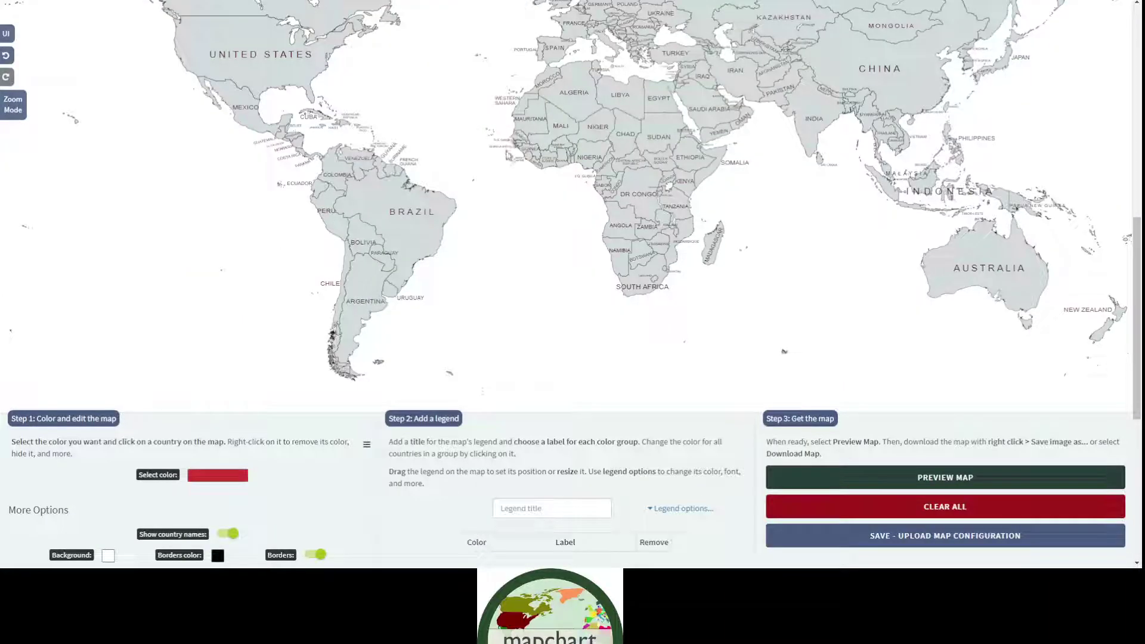
pyautogui.scroll(-1, 525, 185)
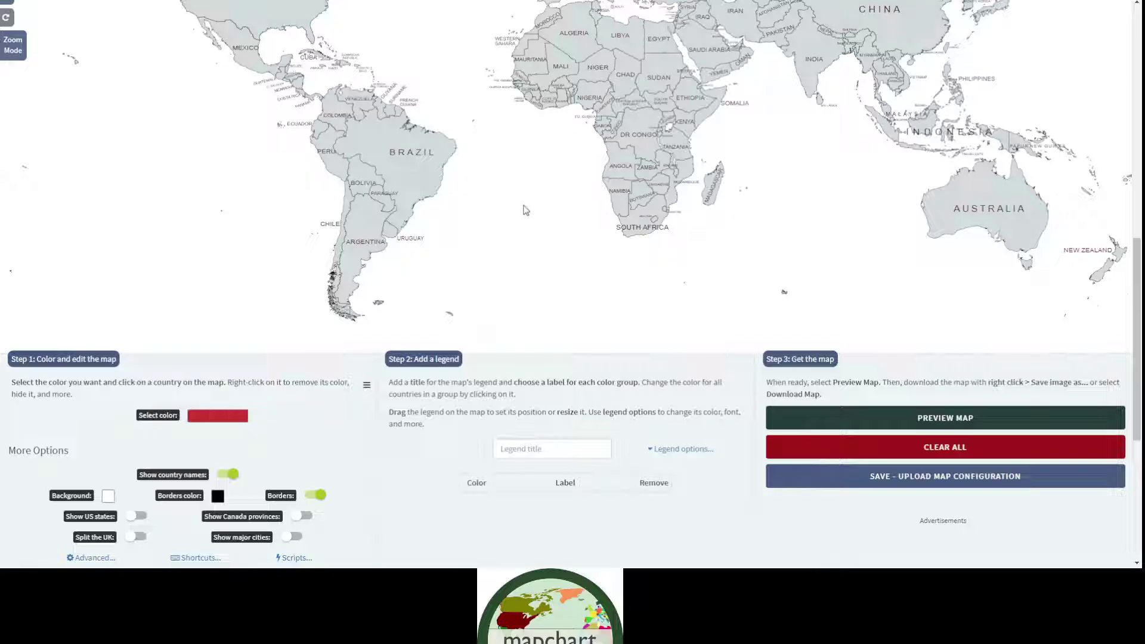
pyautogui.scroll(4, 525, 210)
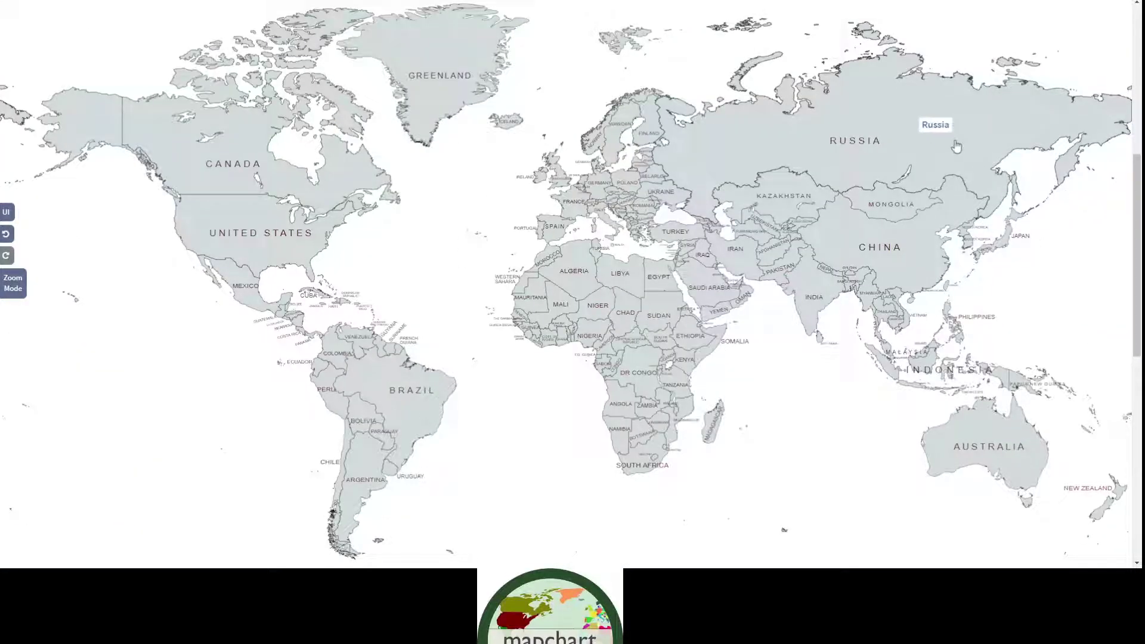
pyautogui.scroll(-3, 955, 145)
pyautogui.scroll(-2, 598, 273)
pyautogui.scroll(1, 598, 273)
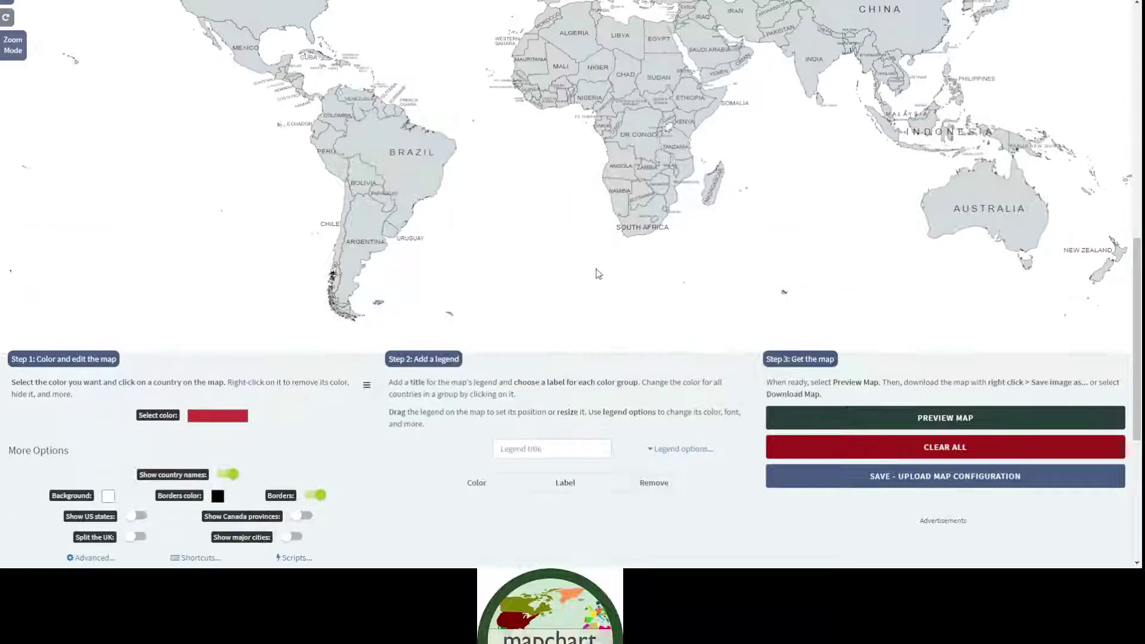
pyautogui.scroll(4, 598, 273)
pyautogui.click(810, 140)
pyautogui.scroll(-5, 645, 384)
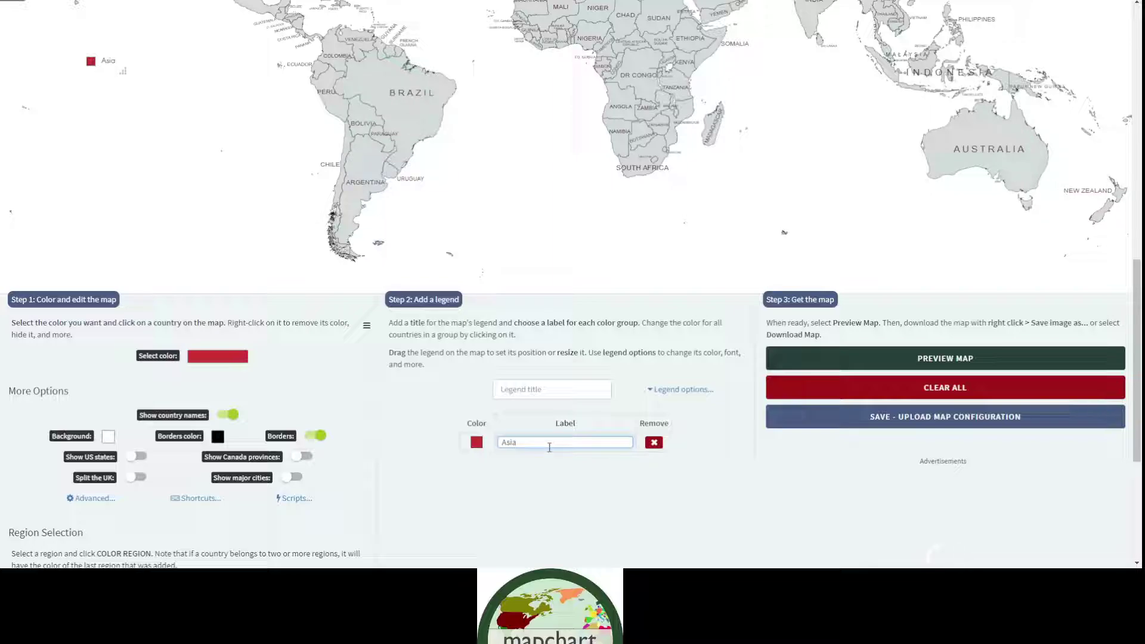
# Step: Title the map legend "Continents of the world"
pyautogui.click(520, 390)
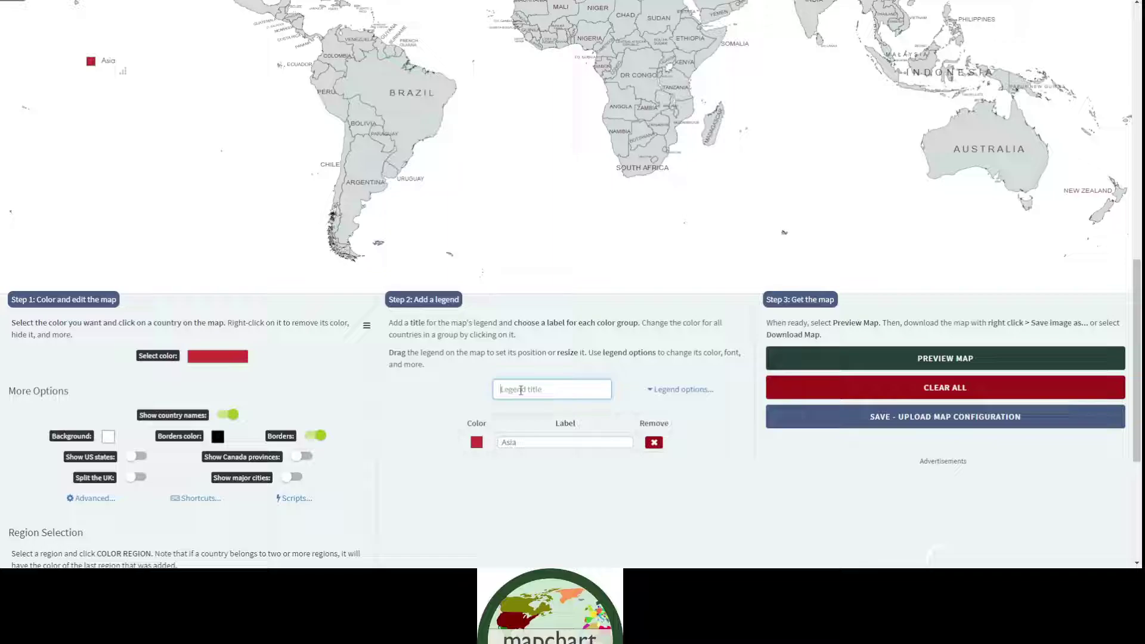
pyautogui.write('Cl')
pyautogui.write('world')
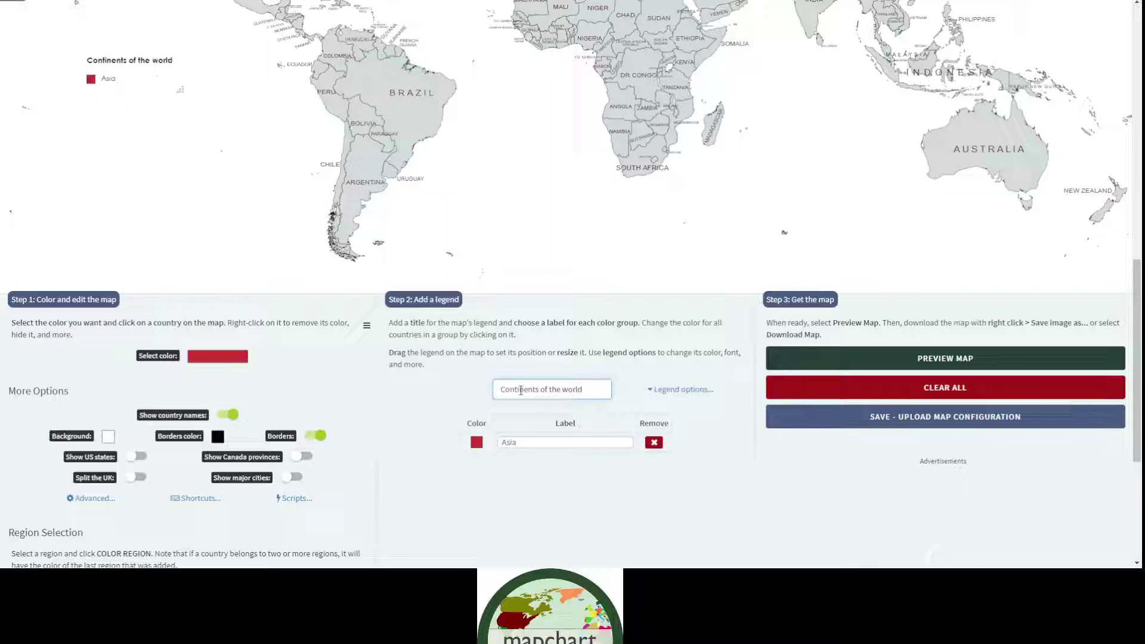
pyautogui.click(463, 380)
# Step: Color Mongolia, Kazakhstan and China red as part of the Asia group
pyautogui.scroll(4, 464, 380)
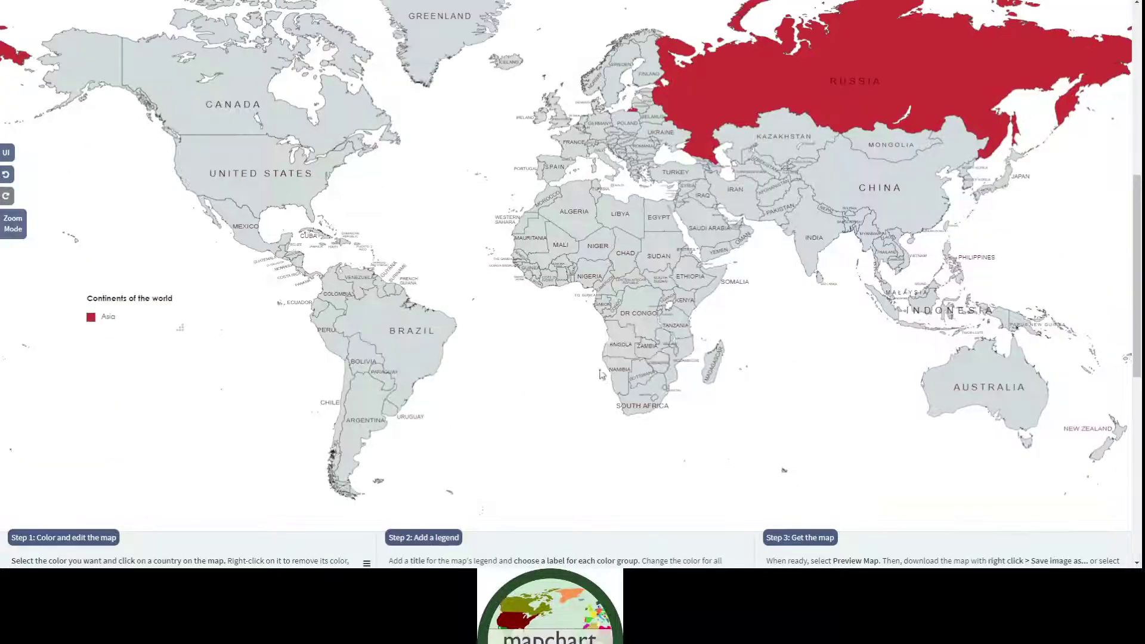
pyautogui.click(870, 146)
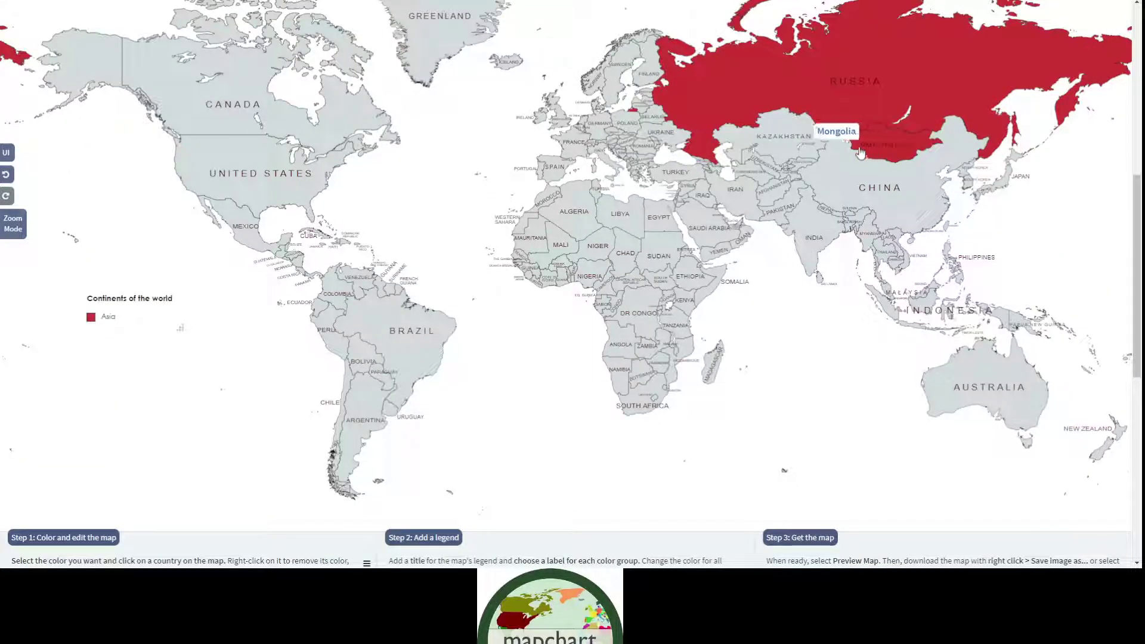
pyautogui.click(808, 134)
pyautogui.click(834, 167)
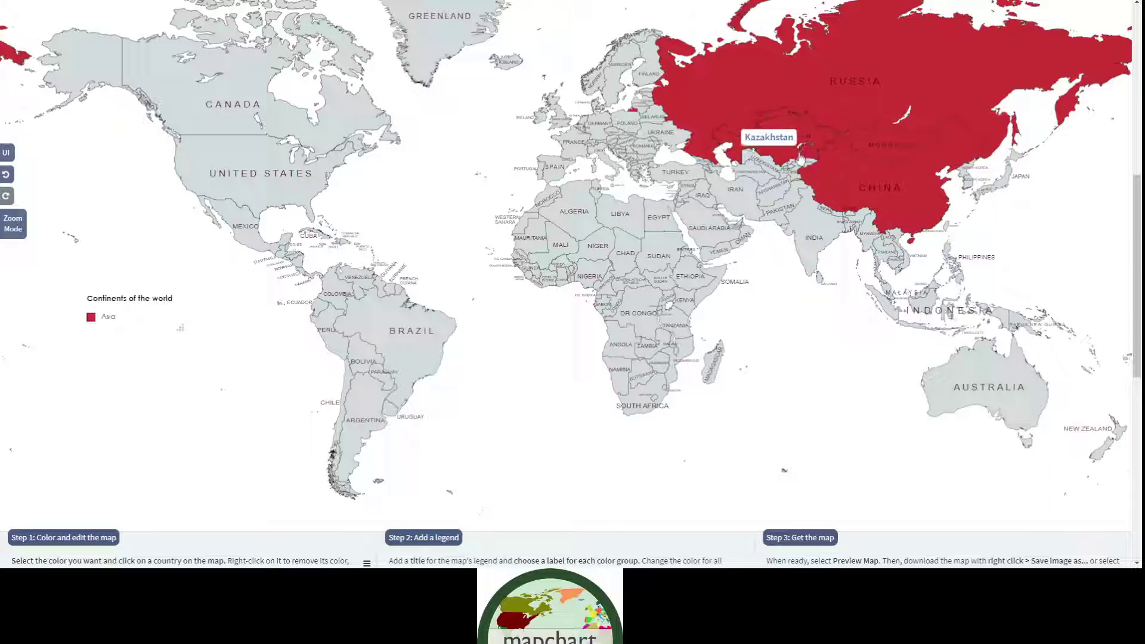
pyautogui.click(804, 169)
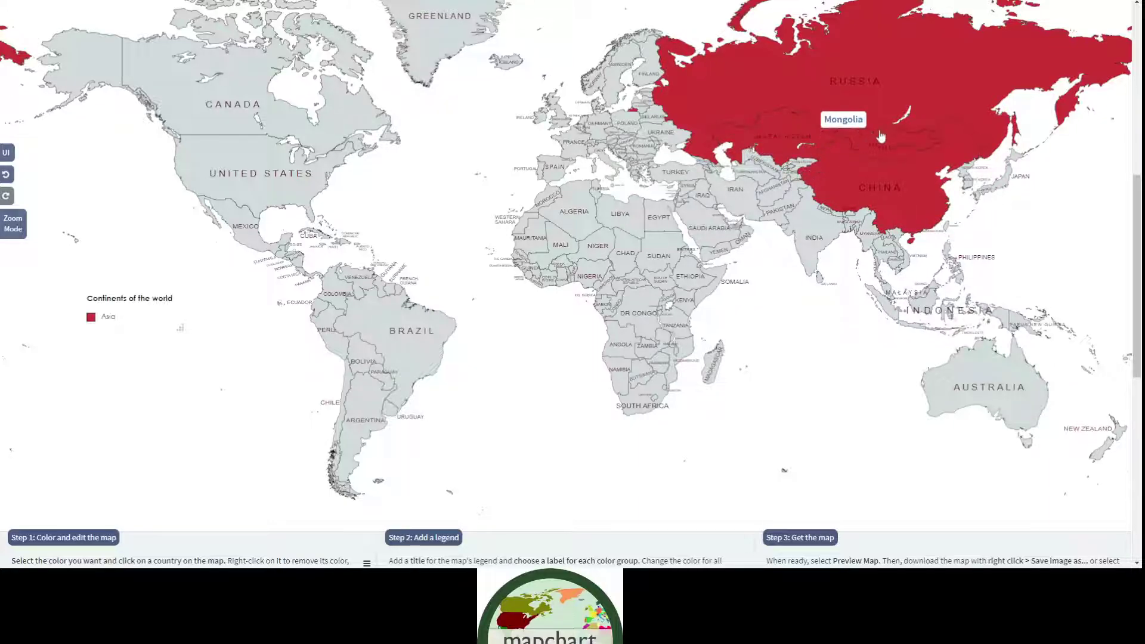
# Step: Set the map's background color to light blue
pyautogui.scroll(-2, 847, 190)
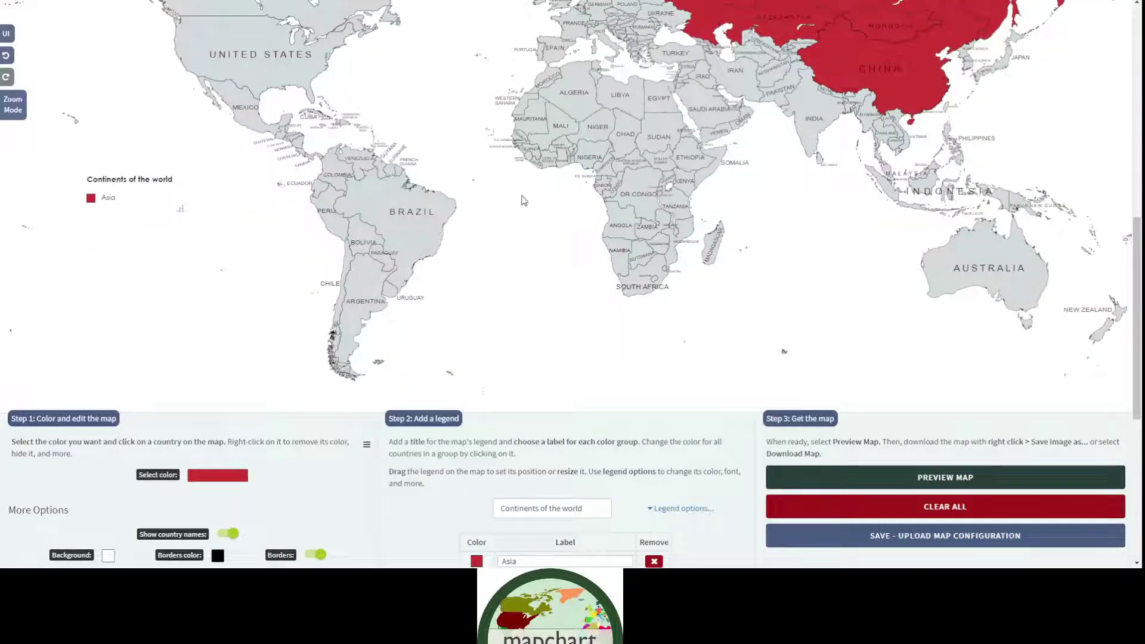
pyautogui.scroll(-3, 520, 249)
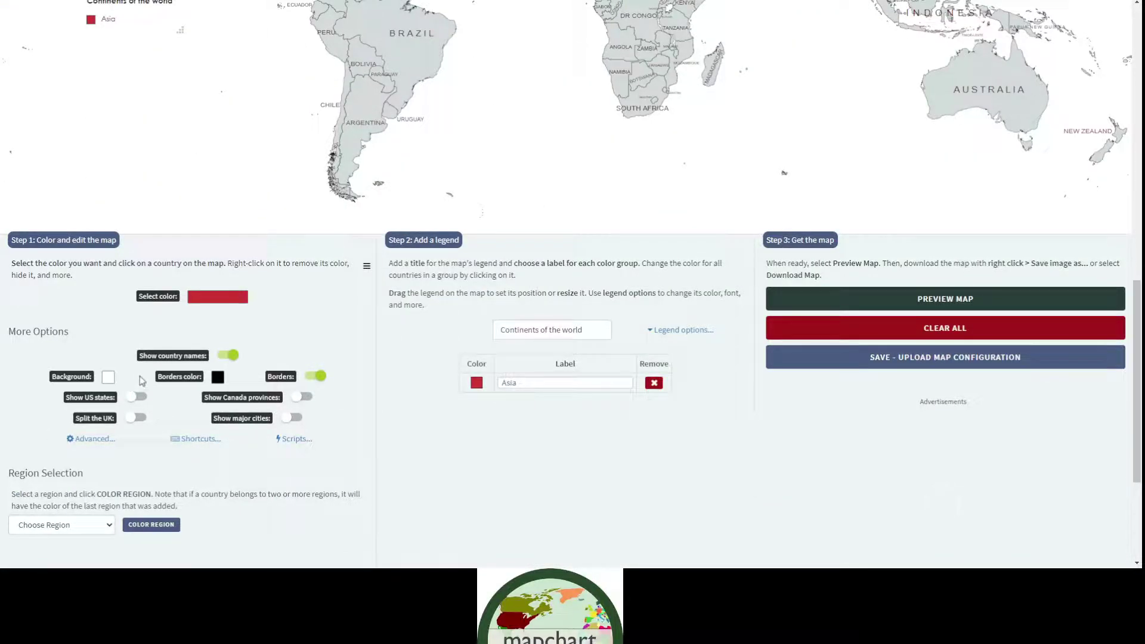
pyautogui.click(108, 377)
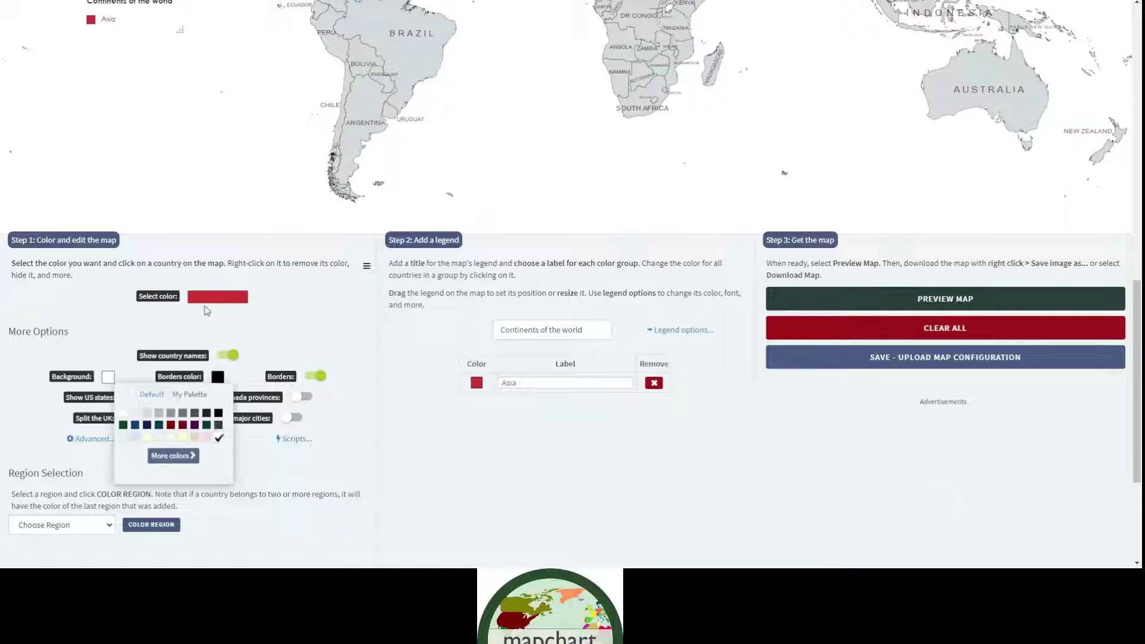
pyautogui.click(135, 440)
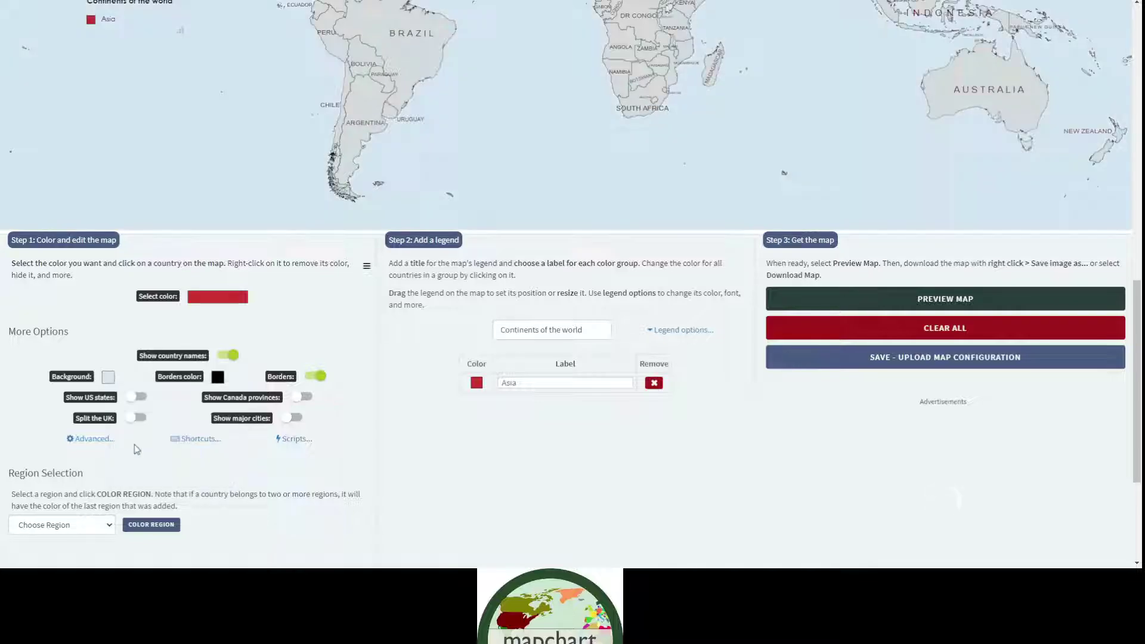
# Step: Add South Korea, North Korea and Japan to the red Asia group on the map
pyautogui.scroll(3, 463, 256)
pyautogui.scroll(3, 596, 167)
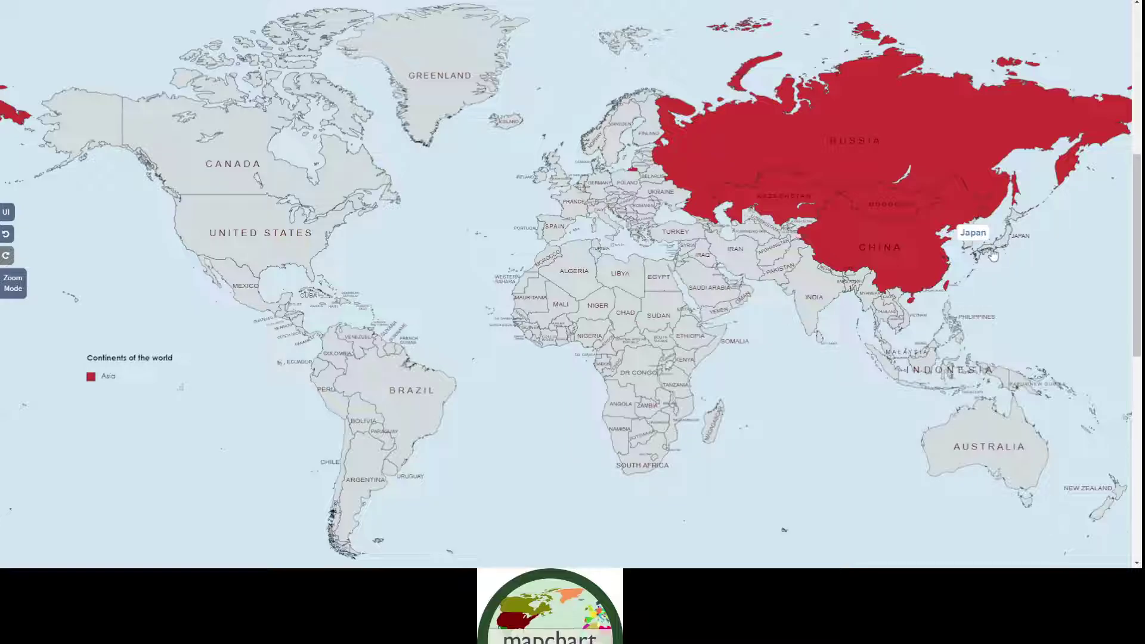
pyautogui.click(971, 245)
pyautogui.click(967, 229)
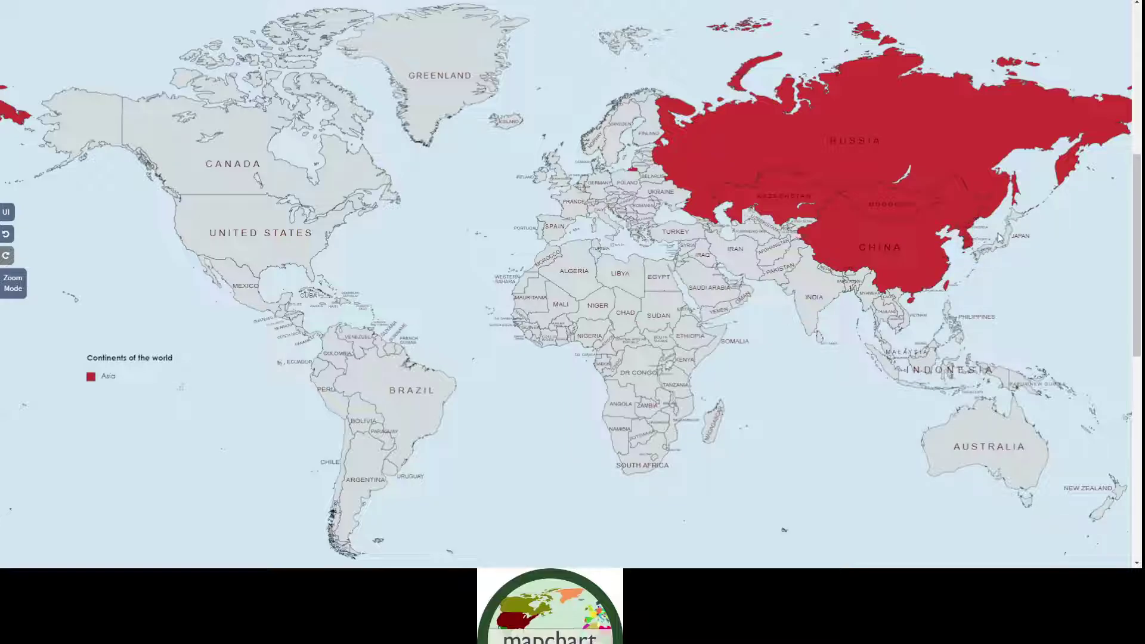
pyautogui.click(1003, 241)
# Step: Color Indonesia, the Philippines, Thailand and Malaysia red as Asian countries
pyautogui.click(906, 358)
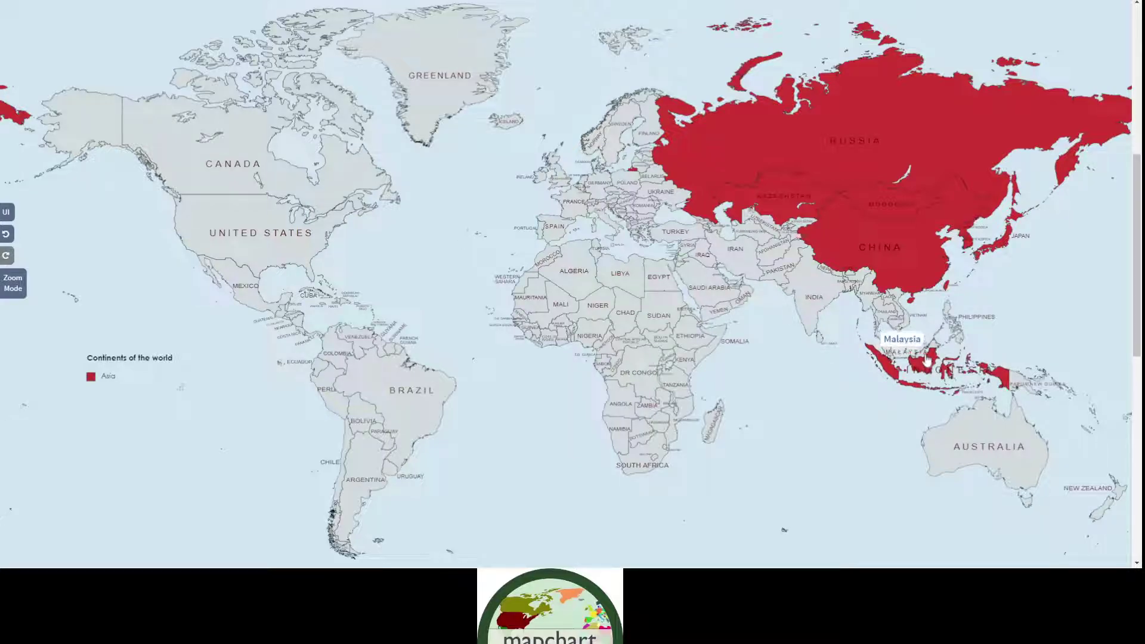
pyautogui.click(945, 329)
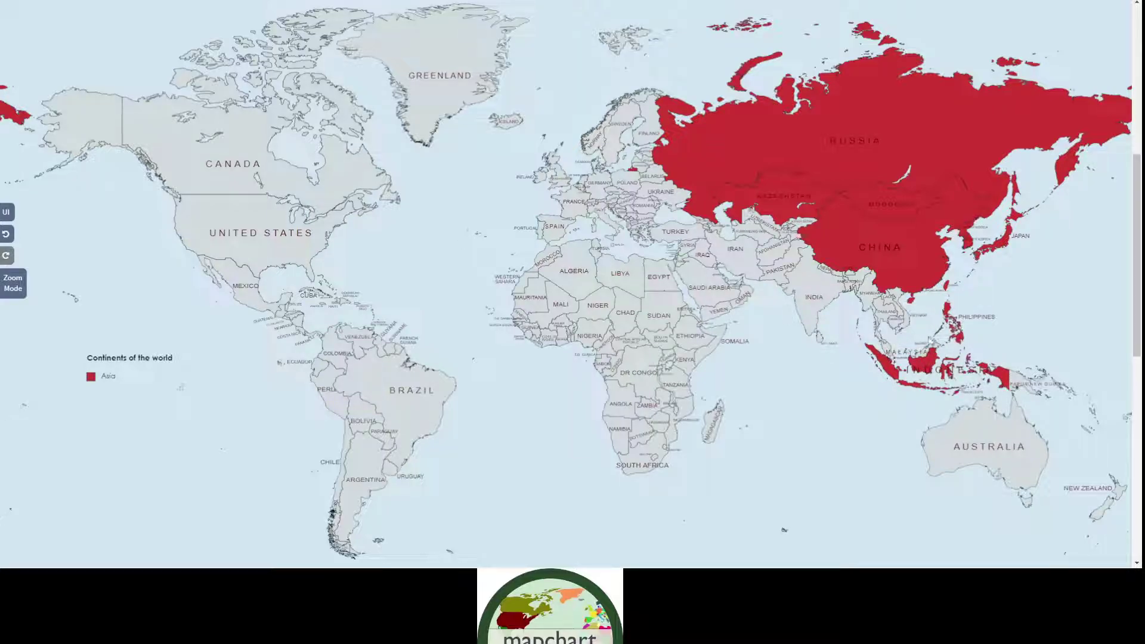
pyautogui.click(887, 347)
pyautogui.click(894, 352)
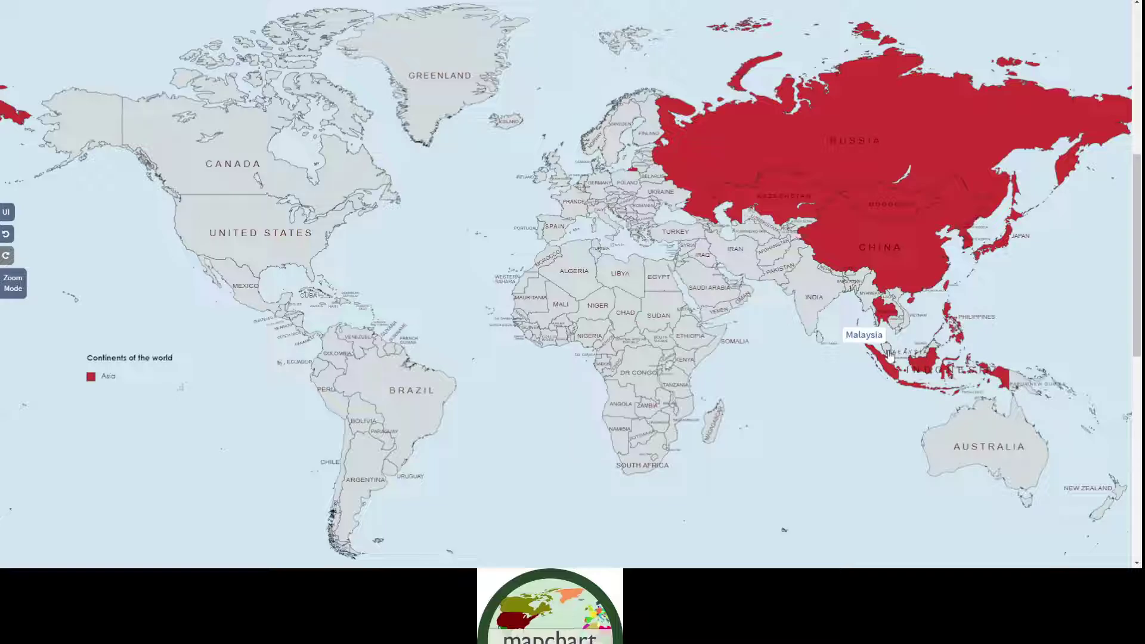
# Step: Color the remaining mainland Southeast Asian countries, Myanmar, Bangladesh and India red as part of the Asia group
pyautogui.click(899, 325)
pyautogui.click(895, 309)
pyautogui.click(868, 298)
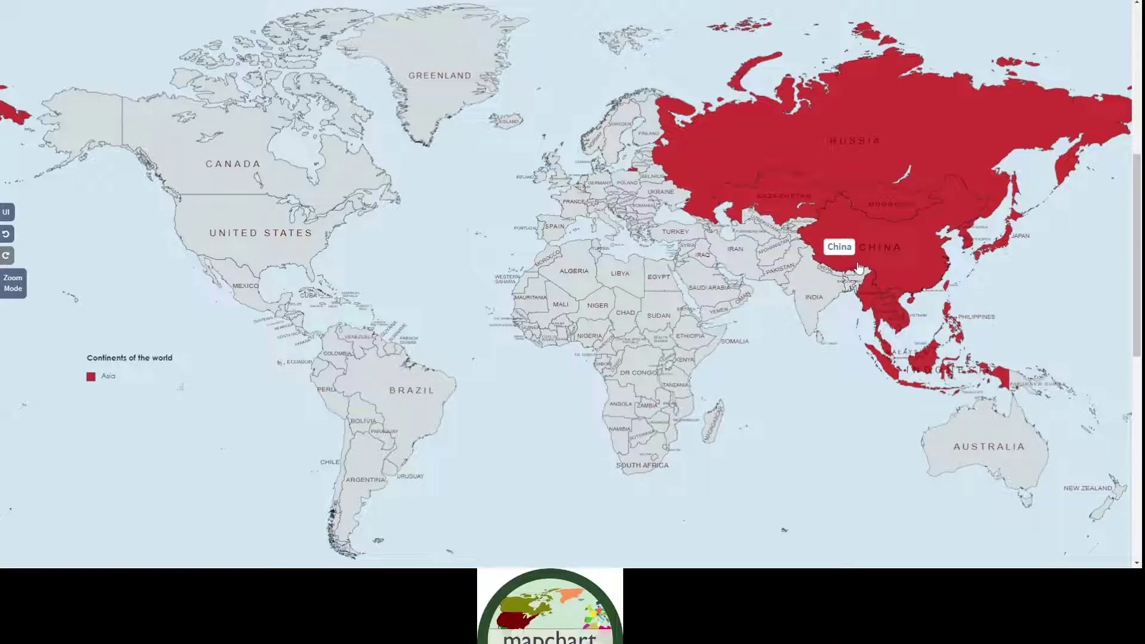
pyautogui.click(847, 282)
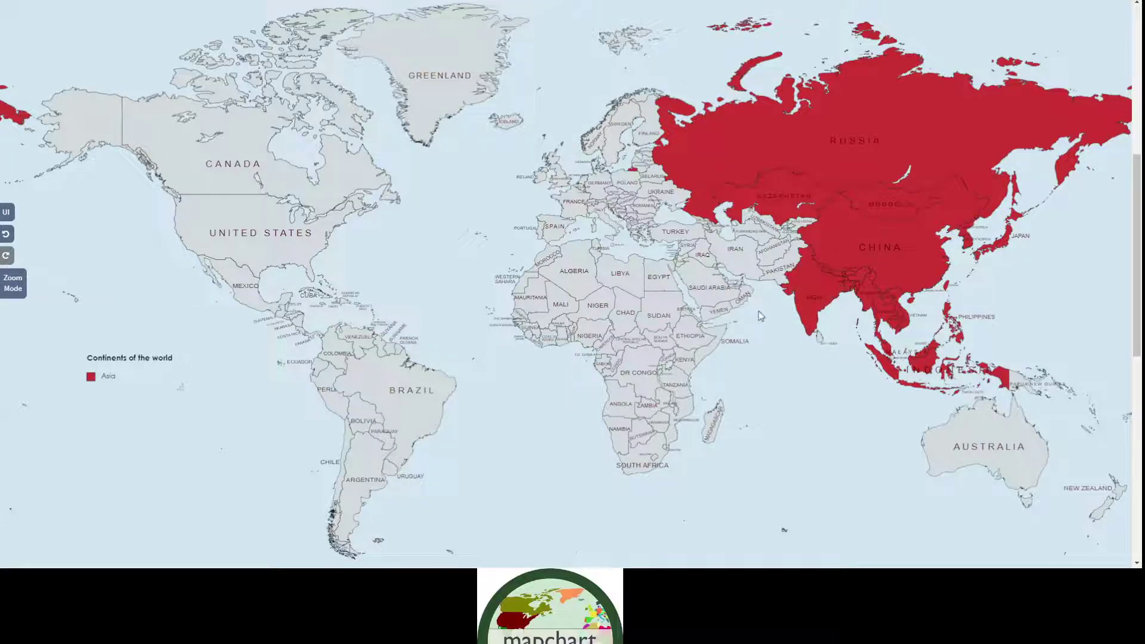
# Step: Color Pakistan, Afghanistan, Iran, Turkmenistan and the neighboring Central Asian countries red
pyautogui.click(770, 271)
pyautogui.click(786, 235)
pyautogui.click(774, 225)
pyautogui.click(757, 237)
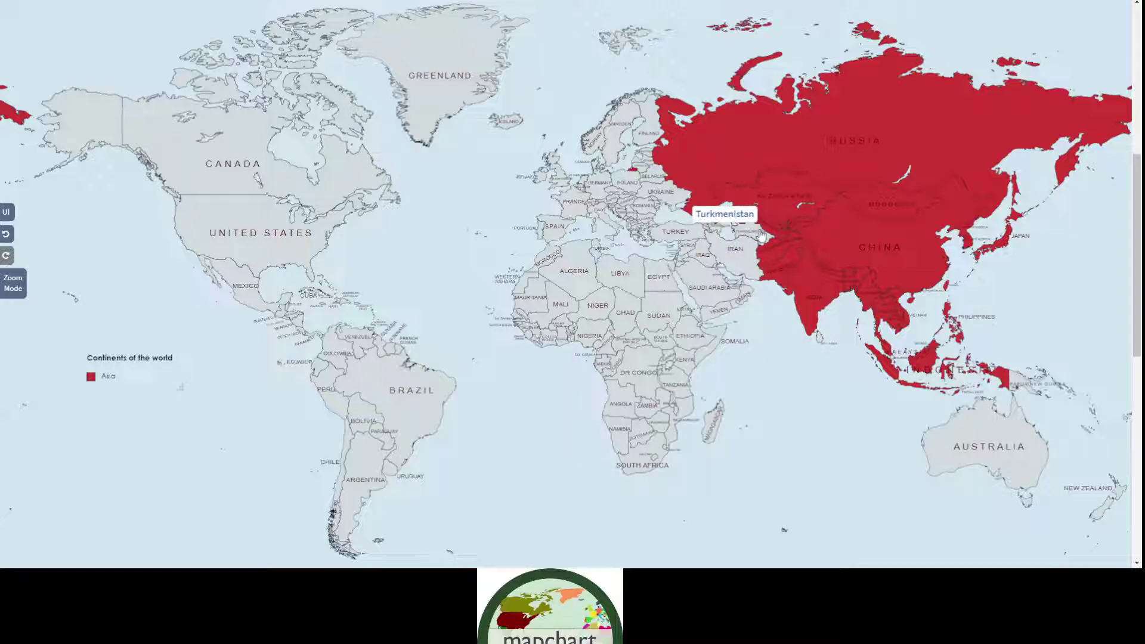
pyautogui.click(734, 238)
# Step: Add Iraq, Syria, Turkey, Saudi Arabia, Yemen, Oman and the United Arab Emirates to the red Asia group
pyautogui.click(713, 257)
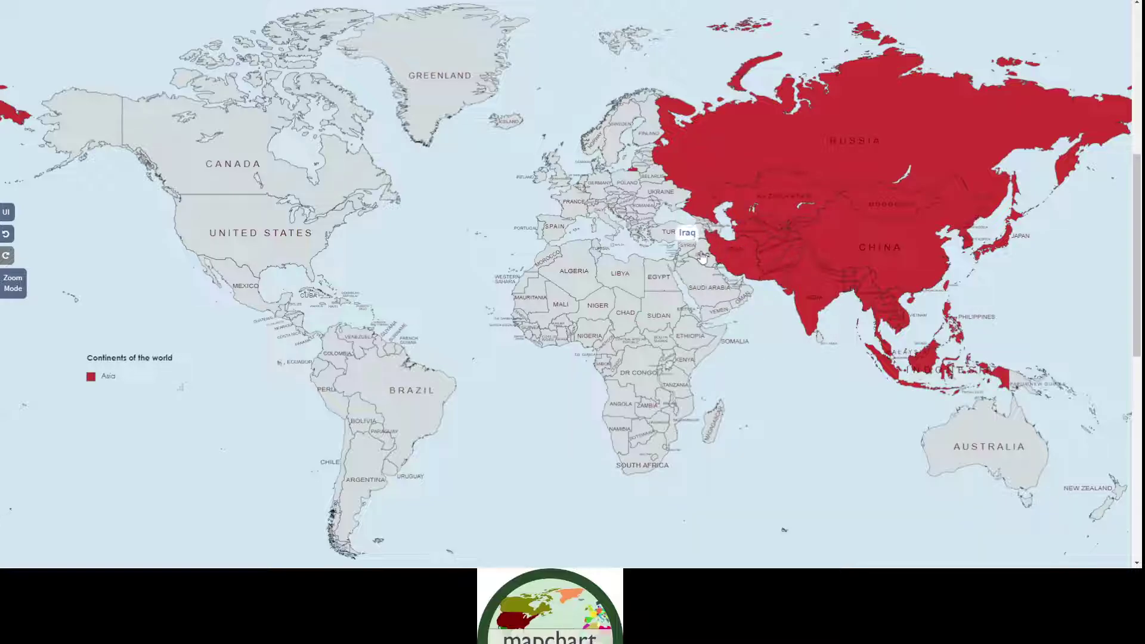
pyautogui.click(690, 244)
pyautogui.click(686, 234)
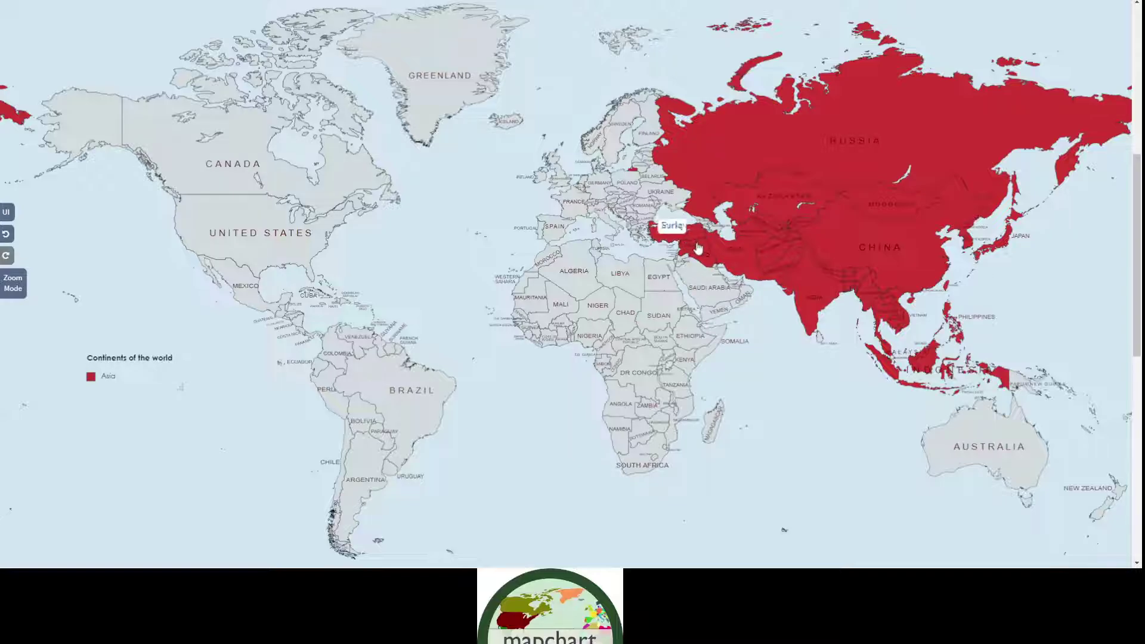
pyautogui.click(709, 280)
pyautogui.click(724, 313)
pyautogui.click(742, 298)
pyautogui.click(736, 286)
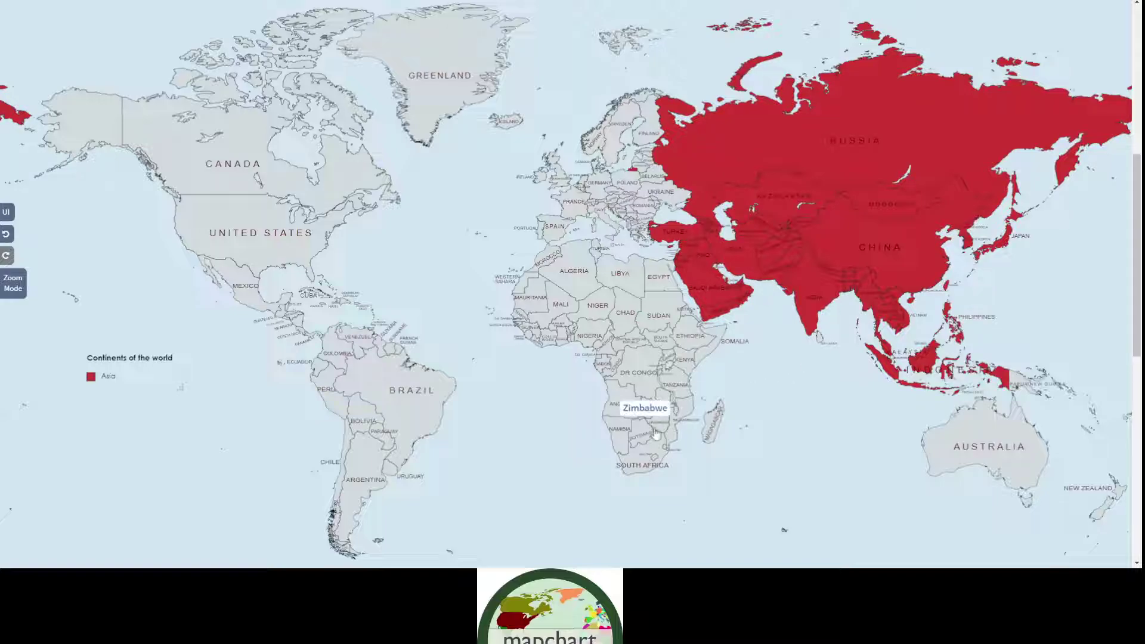
# Step: Choose a medium blue as the fill color and color Sweden with it
pyautogui.scroll(-3, 561, 461)
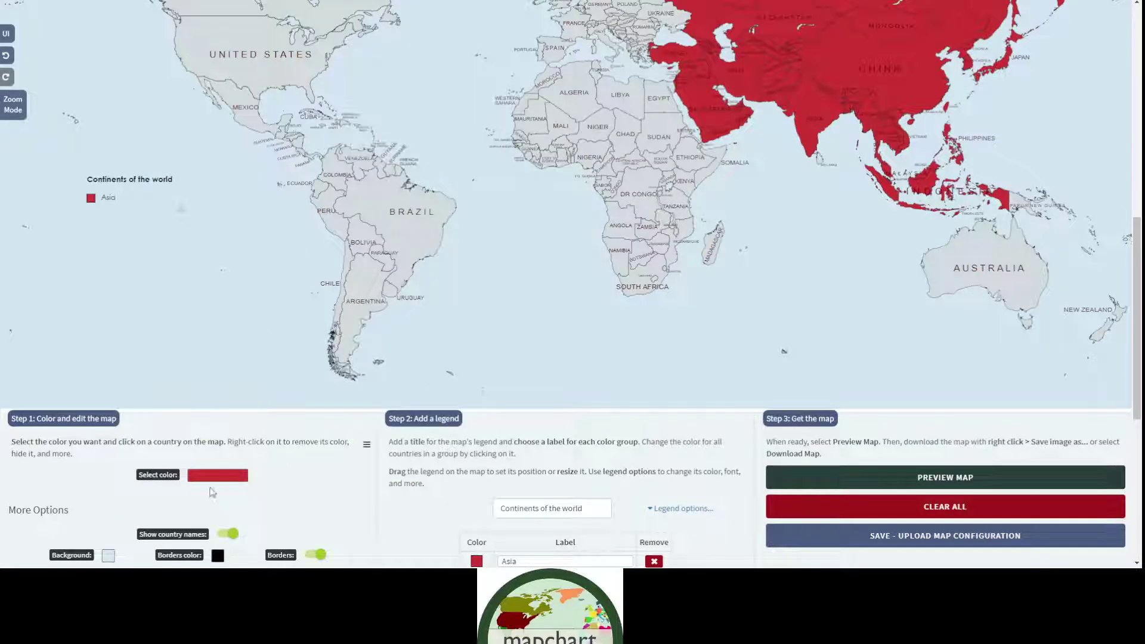
pyautogui.click(214, 477)
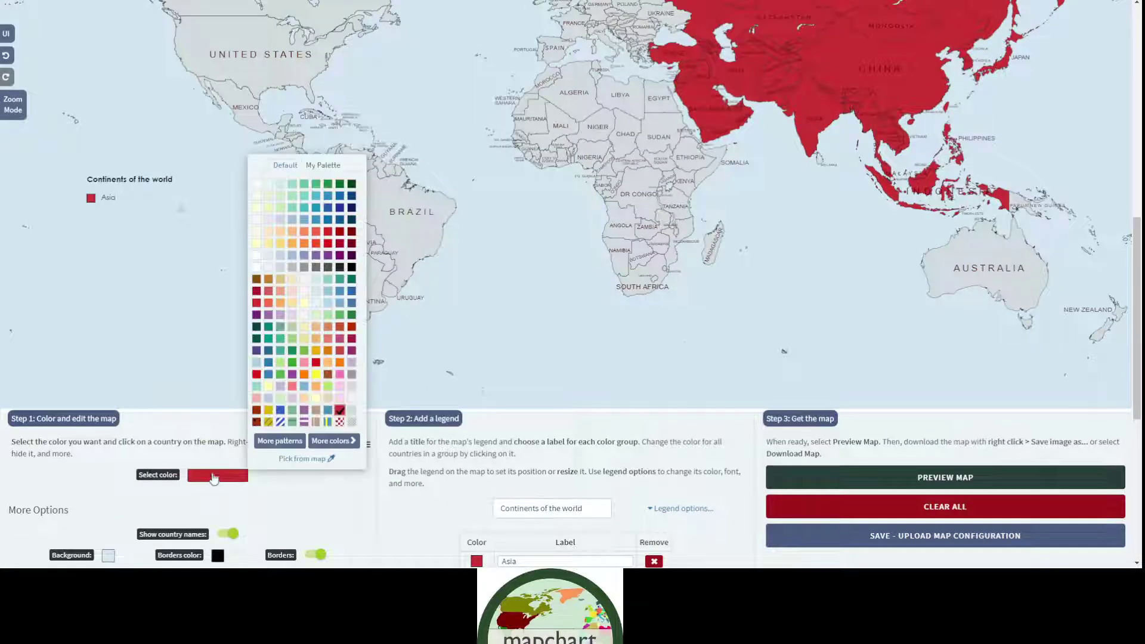
pyautogui.click(339, 302)
pyautogui.scroll(-1, 527, 556)
pyautogui.scroll(4, 526, 417)
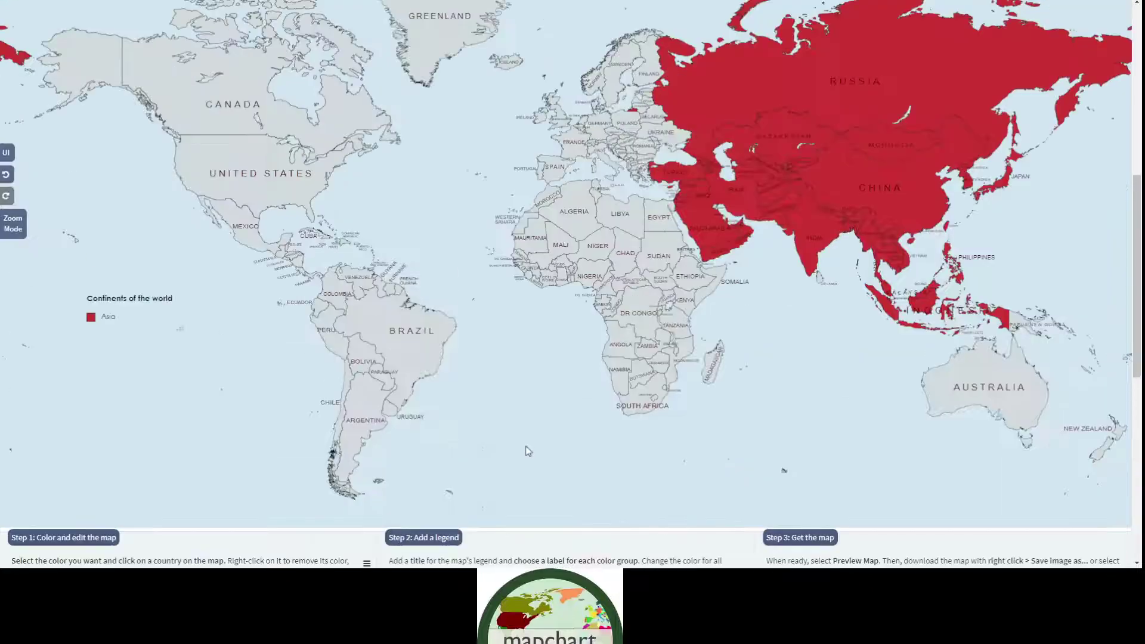
pyautogui.click(620, 146)
# Step: Label the blue color group "Europe" in the legend
pyautogui.scroll(-3, 581, 293)
pyautogui.scroll(-2, 581, 293)
pyautogui.click(553, 465)
pyautogui.write('Europe')
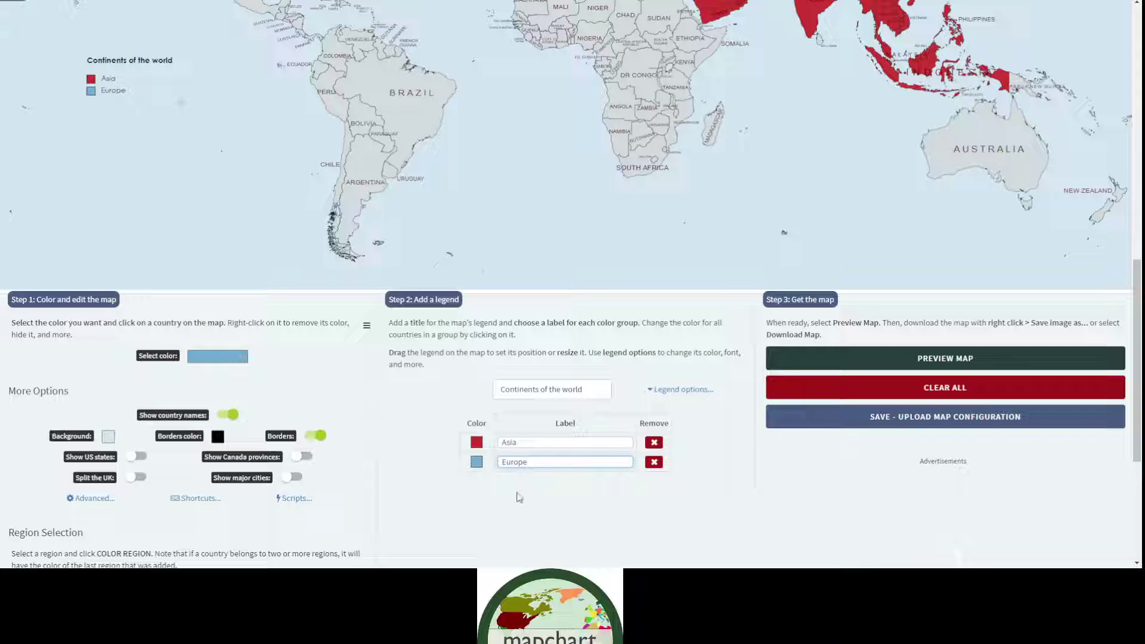
# Step: Color Norway, Finland and the Baltic countries Estonia, Latvia and Lithuania blue as part of Europe
pyautogui.scroll(6, 518, 496)
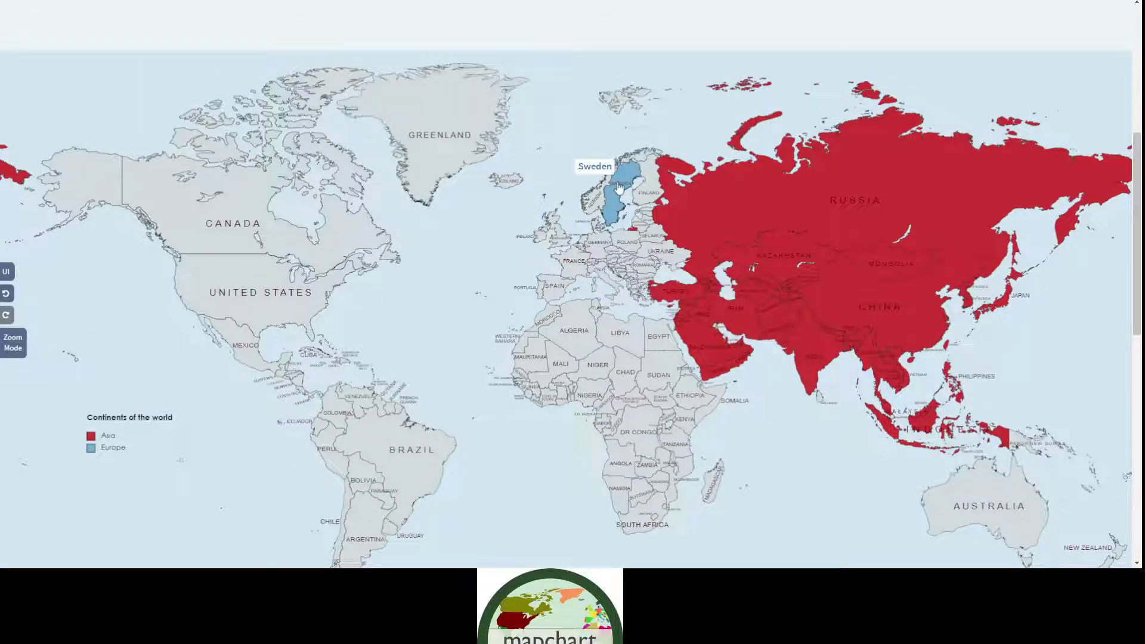
pyautogui.click(582, 182)
pyautogui.click(646, 188)
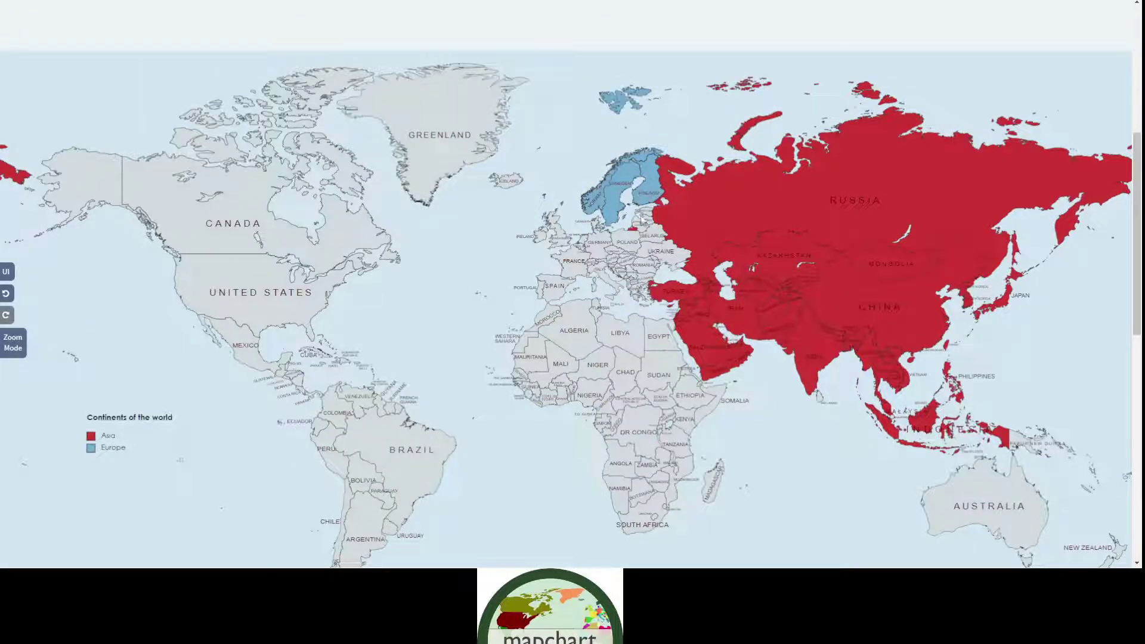
pyautogui.click(640, 222)
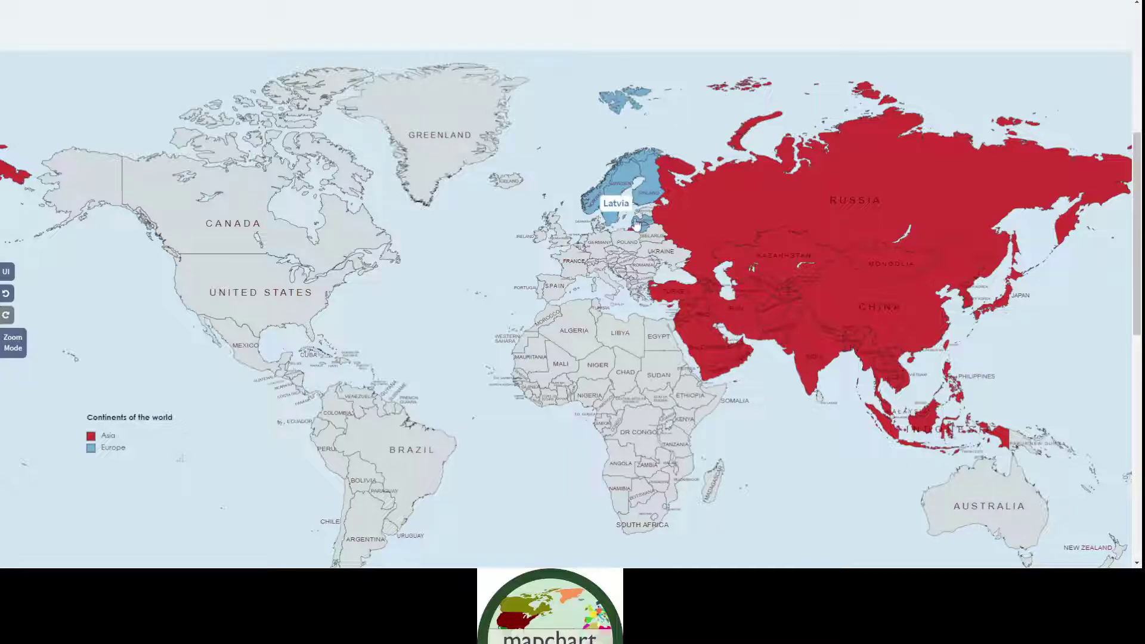
pyautogui.click(644, 212)
pyautogui.click(647, 225)
# Step: Color Belarus, Ukraine, Moldova, Poland, Romania and the Balkan countries down to Greece blue
pyautogui.click(658, 240)
pyautogui.click(656, 255)
pyautogui.click(654, 260)
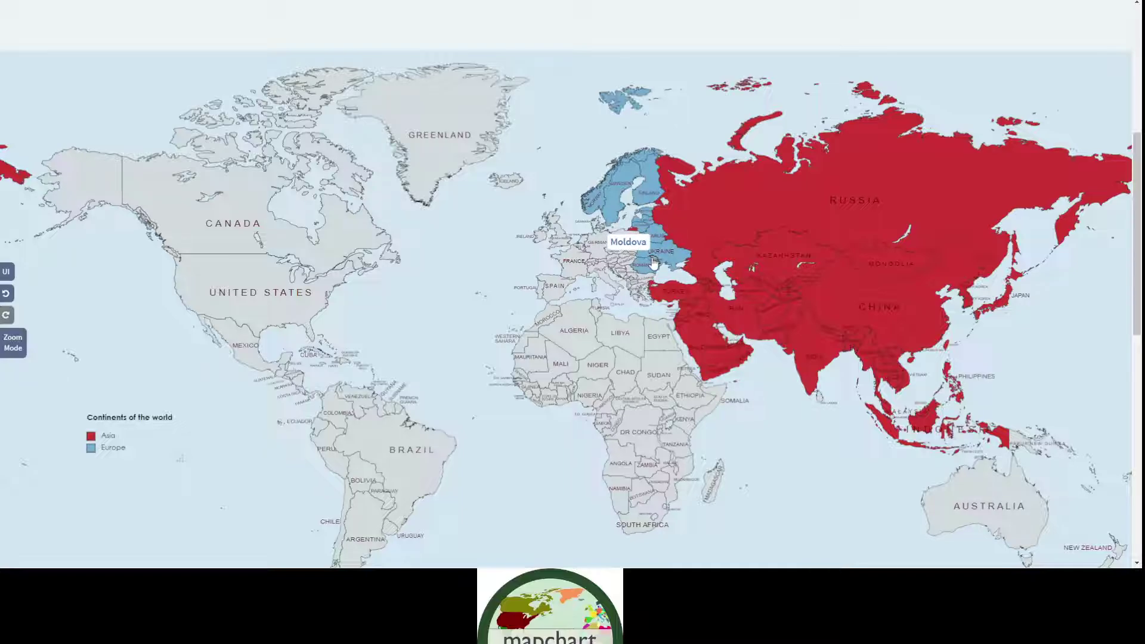
pyautogui.click(639, 287)
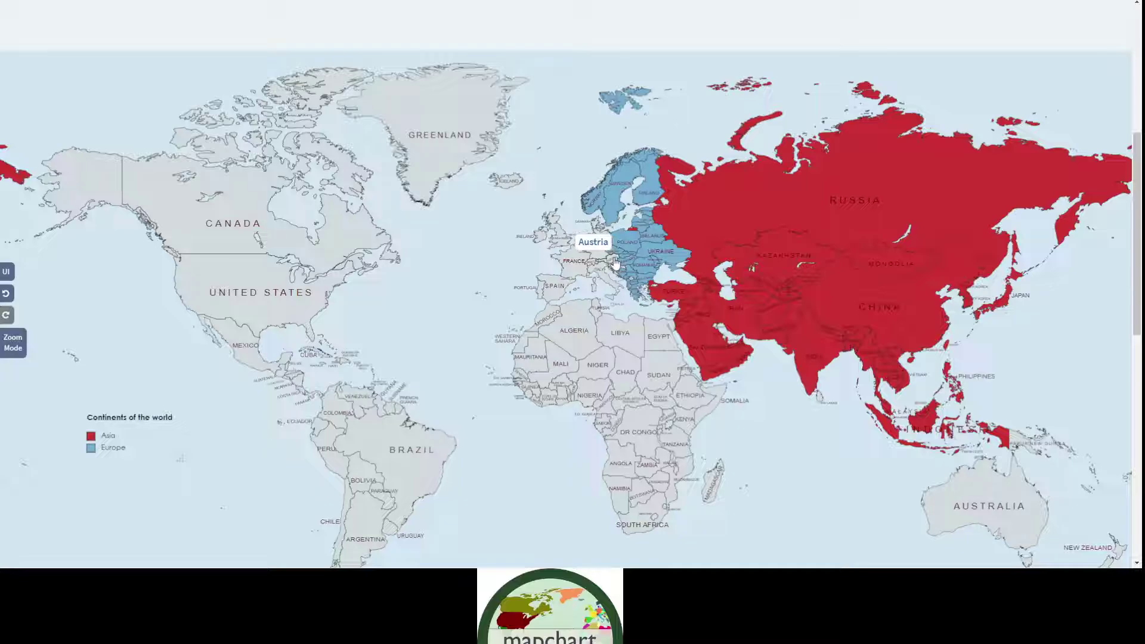
# Step: Add the remaining central and western European countries, including Austria, France, Spain, the United Kingdom and Ireland, to the blue group
pyautogui.click(602, 256)
pyautogui.click(570, 260)
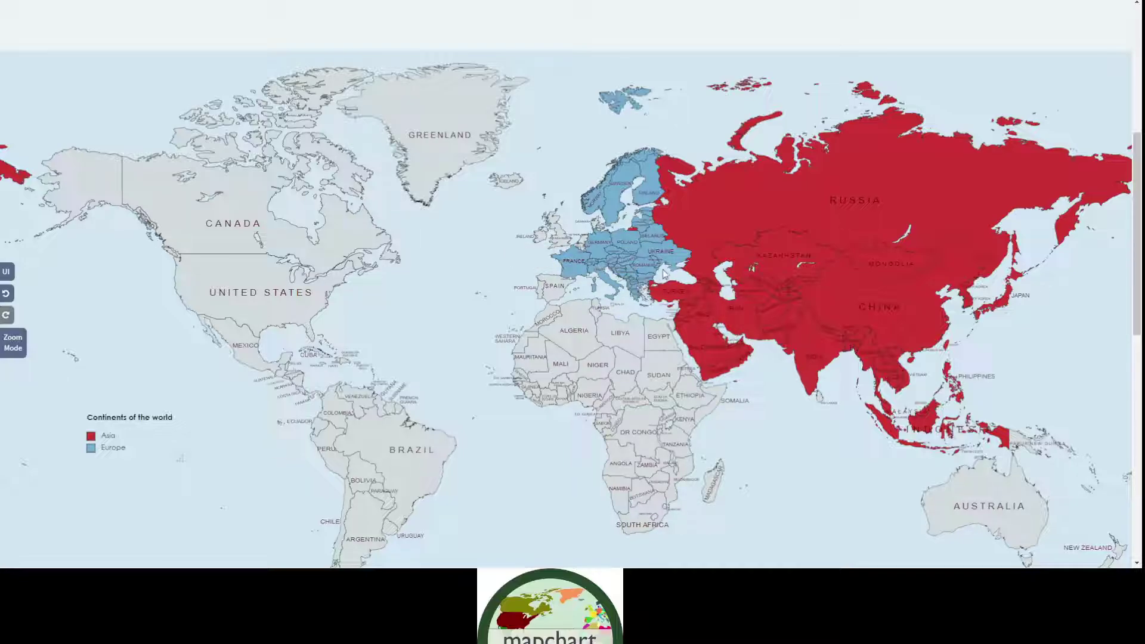
pyautogui.click(555, 289)
pyautogui.click(544, 235)
pyautogui.click(537, 237)
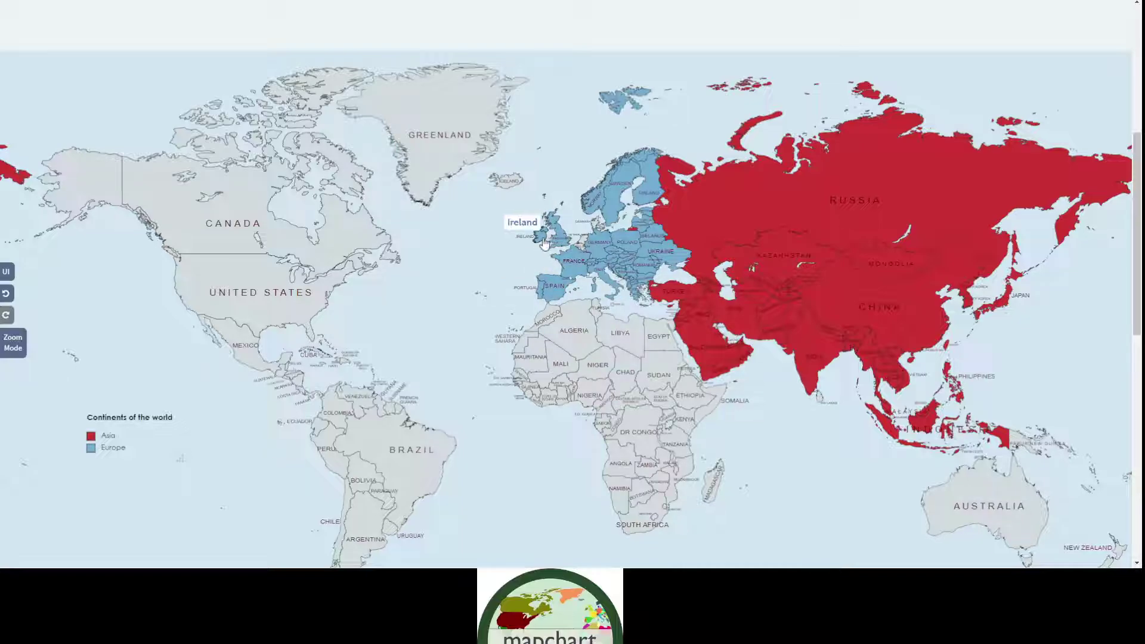
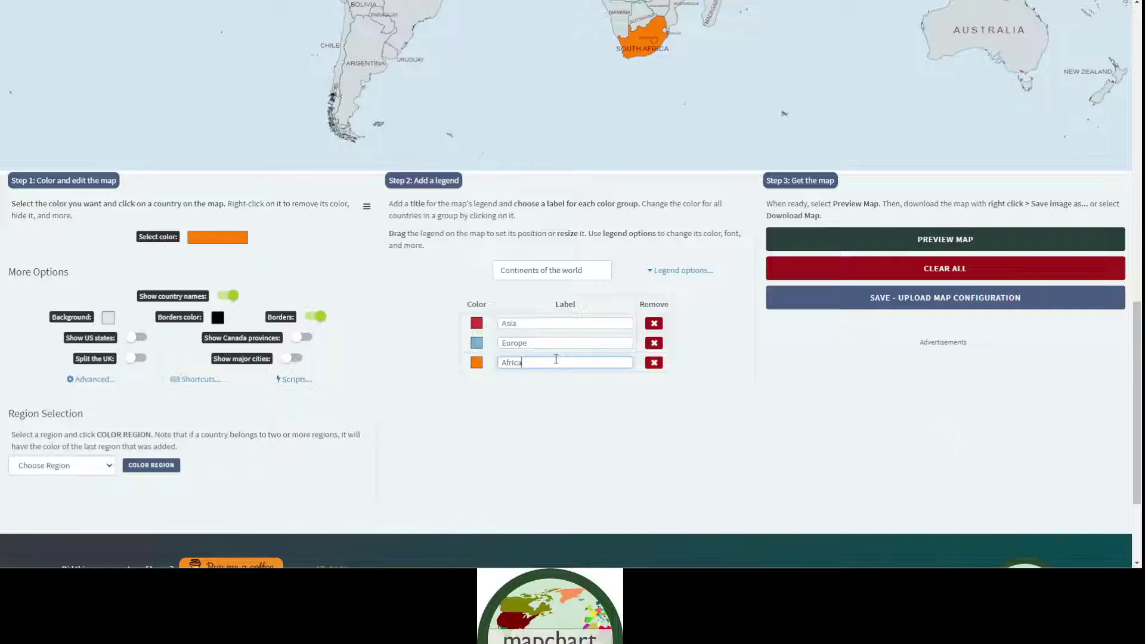
# Step: Color Namibia, Botswana, Mozambique, Madagascar, Zimbabwe and Zambia orange as part of the Africa group
pyautogui.click(522, 417)
pyautogui.scroll(5, 524, 387)
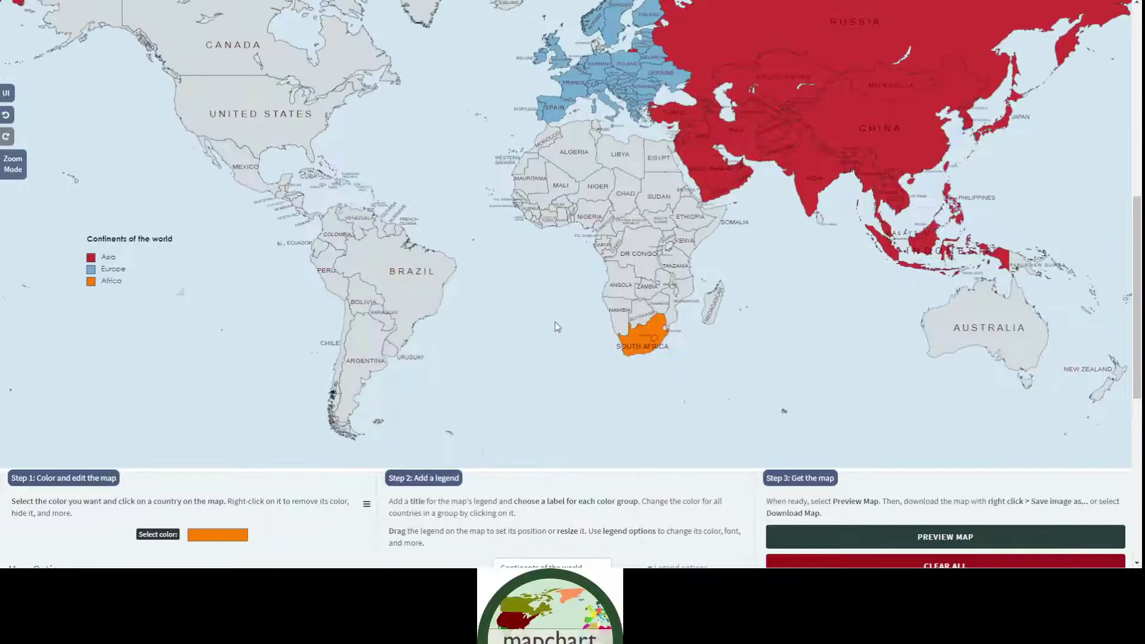
pyautogui.click(614, 314)
pyautogui.click(639, 322)
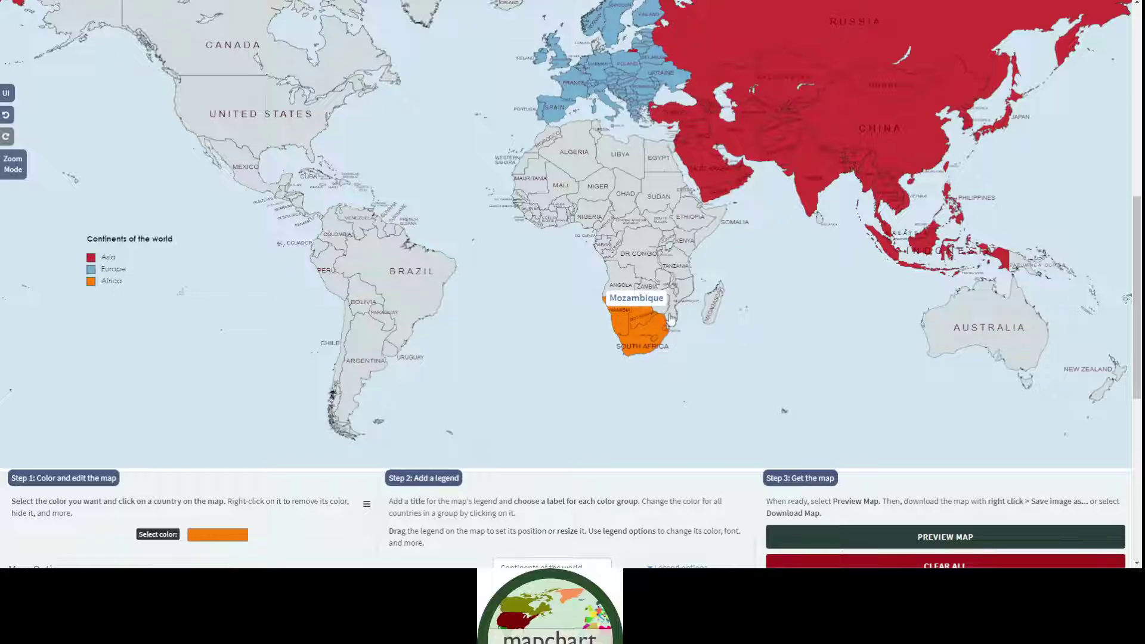
pyautogui.click(672, 314)
pyautogui.click(719, 322)
pyautogui.click(658, 306)
pyautogui.click(645, 293)
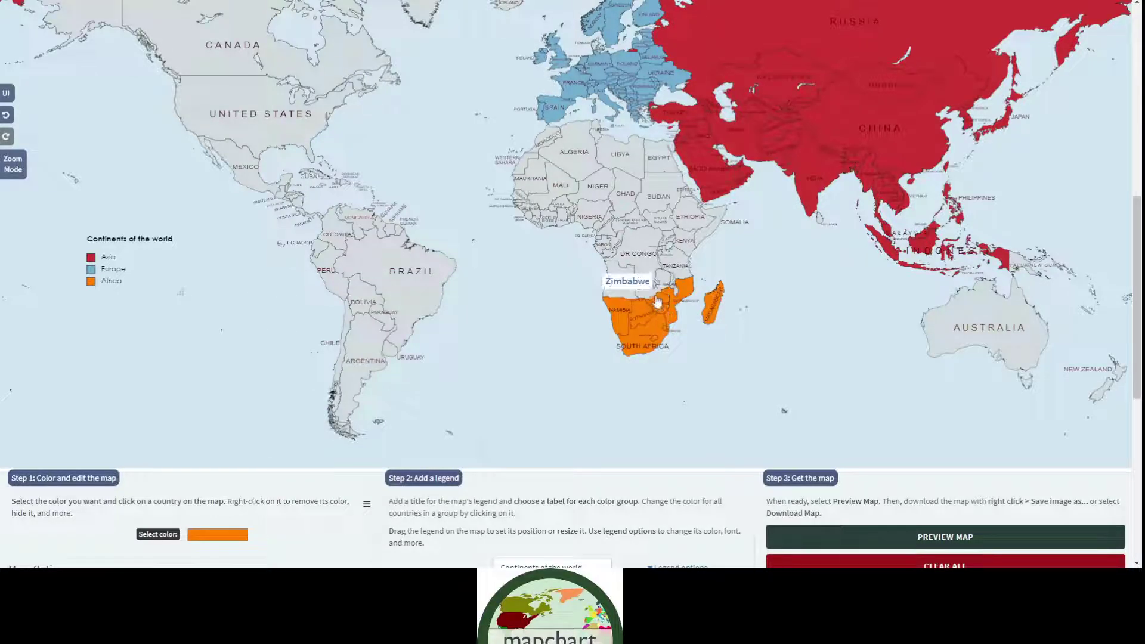
# Step: Color Angola, DR Congo, Tanzania and Kenya orange as African countries
pyautogui.click(626, 286)
pyautogui.click(640, 268)
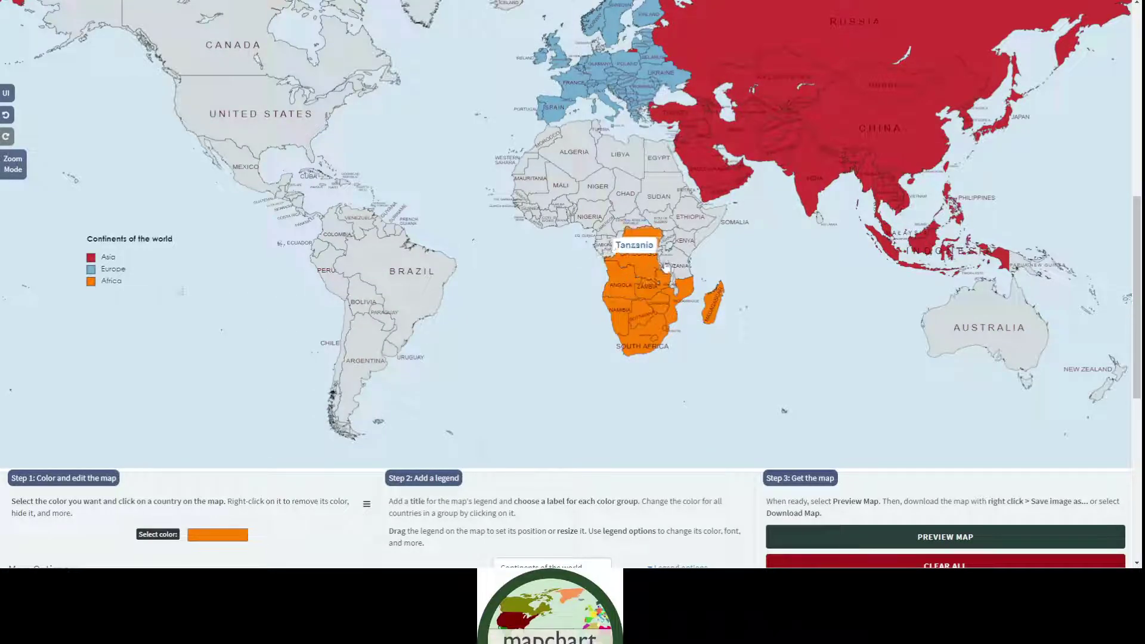
pyautogui.click(661, 264)
pyautogui.click(687, 254)
pyautogui.click(665, 251)
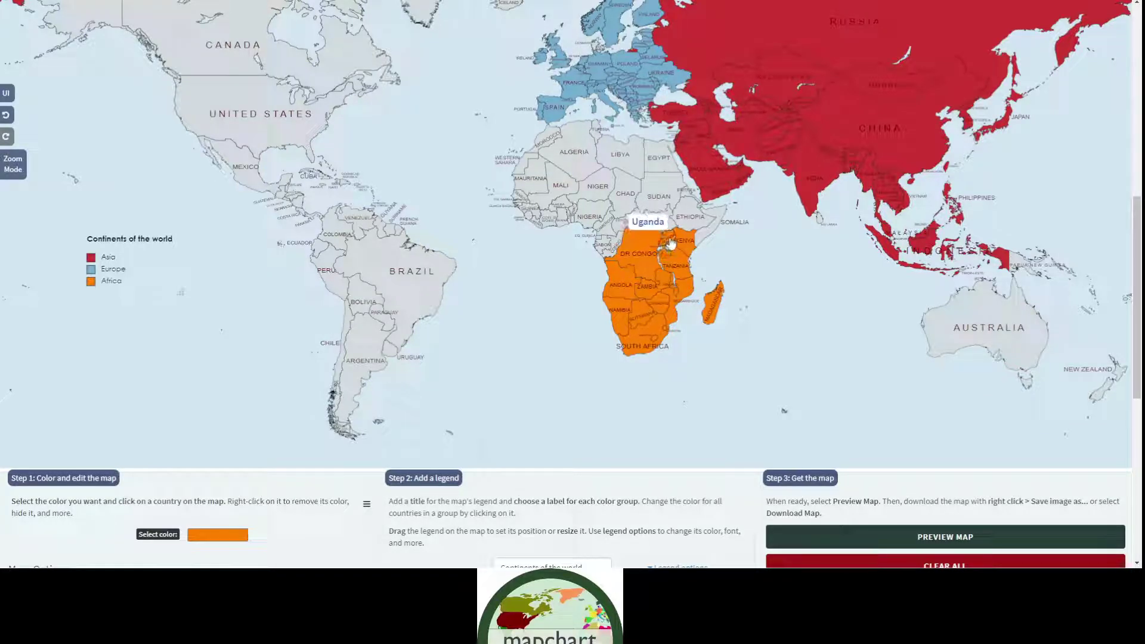
# Step: Color Congo, Gabon, Cameroon, the Central African Republic, South Sudan and Ethiopia orange
pyautogui.click(611, 254)
pyautogui.click(603, 245)
pyautogui.click(614, 227)
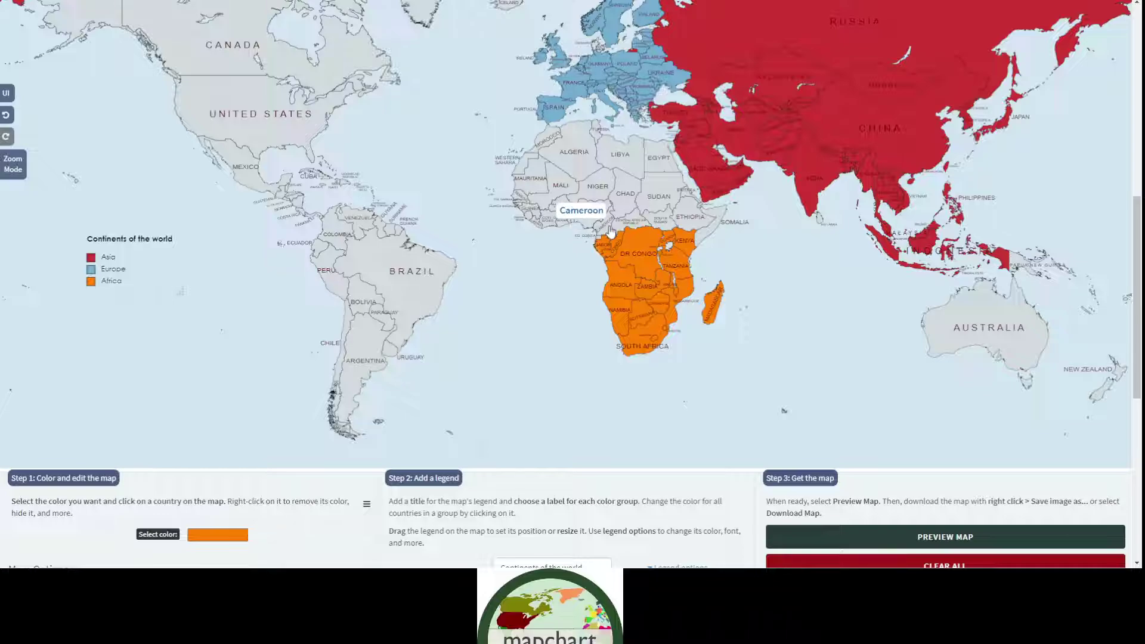
pyautogui.click(634, 224)
pyautogui.click(652, 225)
pyautogui.click(706, 226)
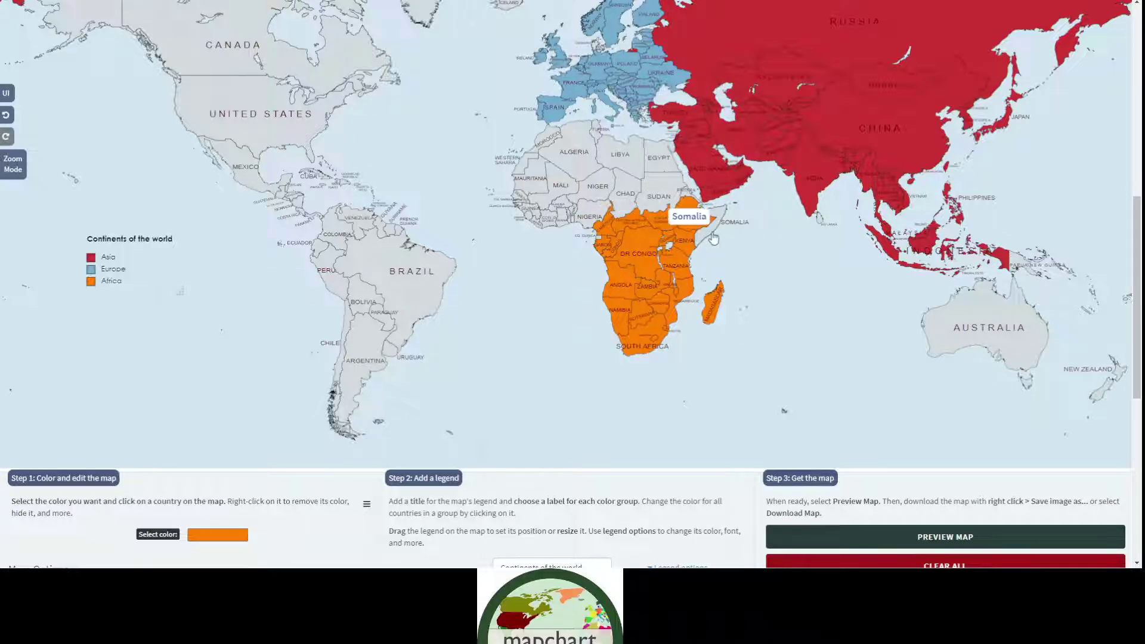
# Step: Add Somalia, Sudan, Egypt, Libya, Algeria and Morocco to the orange Africa group
pyautogui.click(680, 220)
pyautogui.click(656, 194)
pyautogui.click(659, 156)
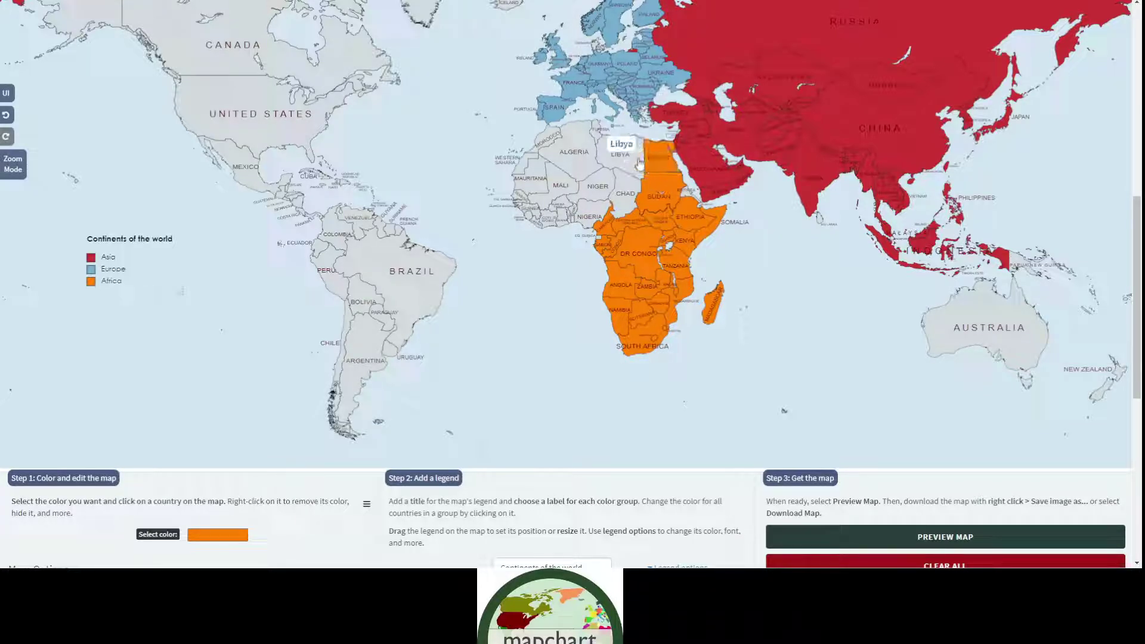
pyautogui.click(620, 154)
pyautogui.click(552, 155)
pyautogui.click(543, 142)
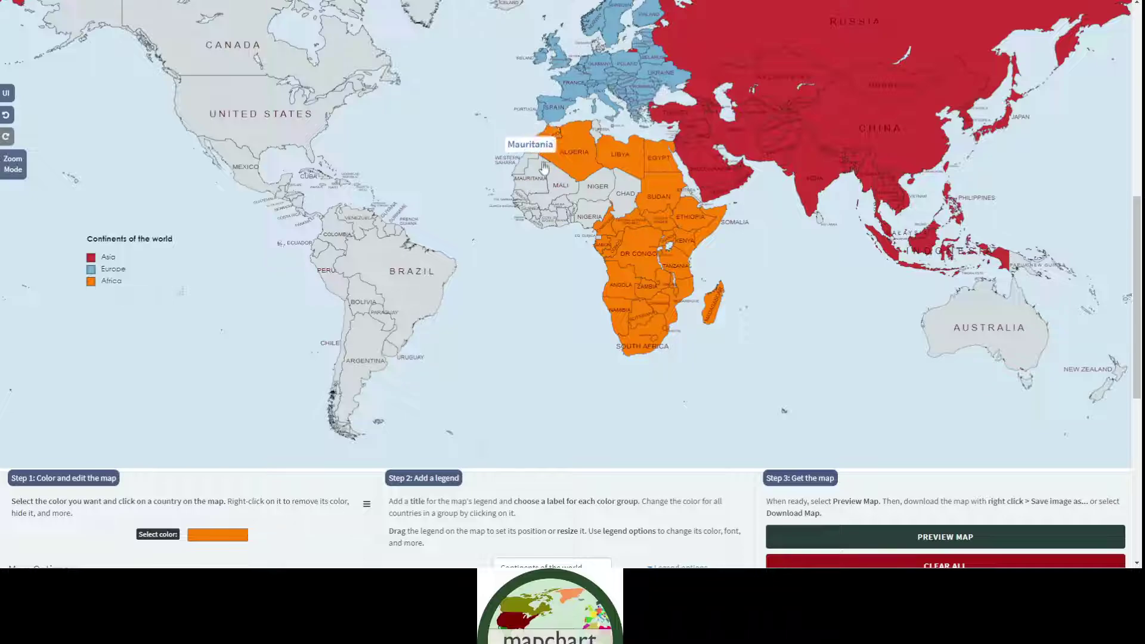
# Step: Color Western Sahara, Mauritania, Mali and the coastal countries from Senegal through Guinea to Liberia orange
pyautogui.click(518, 167)
pyautogui.click(529, 182)
pyautogui.click(557, 188)
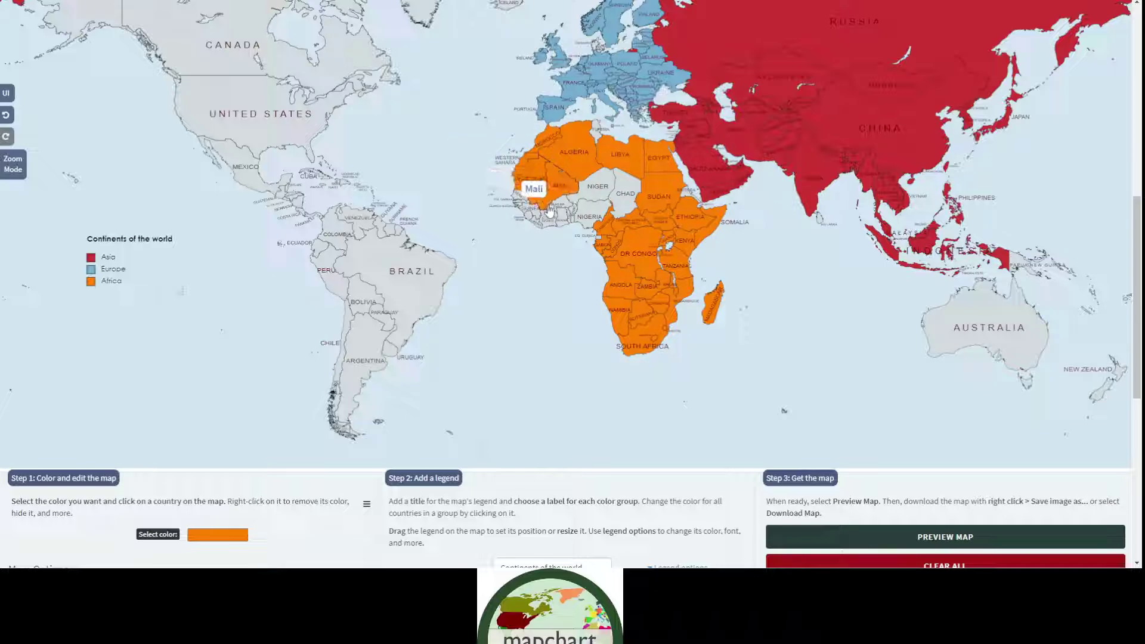
pyautogui.click(531, 213)
pyautogui.click(522, 219)
pyautogui.click(513, 206)
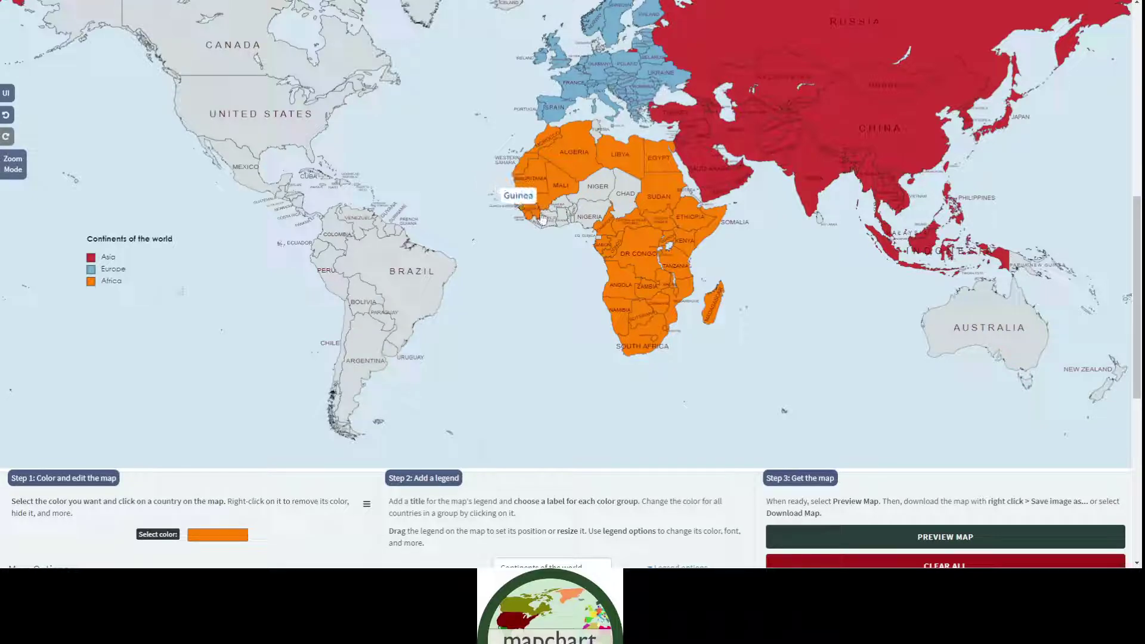
pyautogui.click(536, 225)
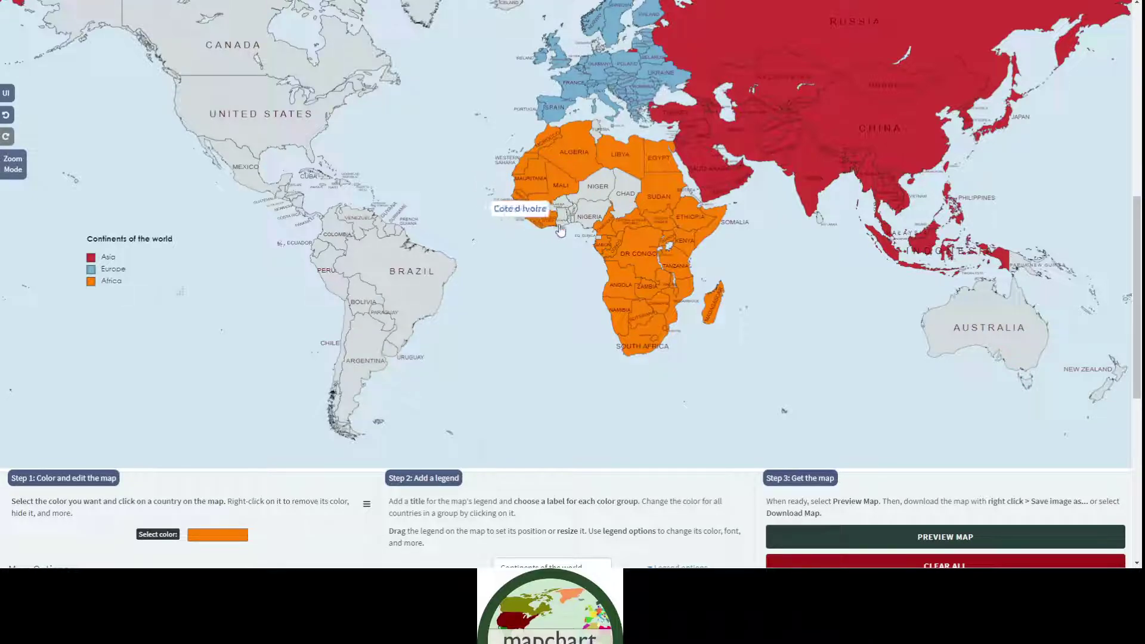
# Step: Fill the remaining African countries orange, including Côte d'Ivoire, Ghana, Togo, Benin, Nigeria, Niger, Chad and Rwanda
pyautogui.click(553, 219)
pyautogui.click(568, 215)
pyautogui.click(571, 216)
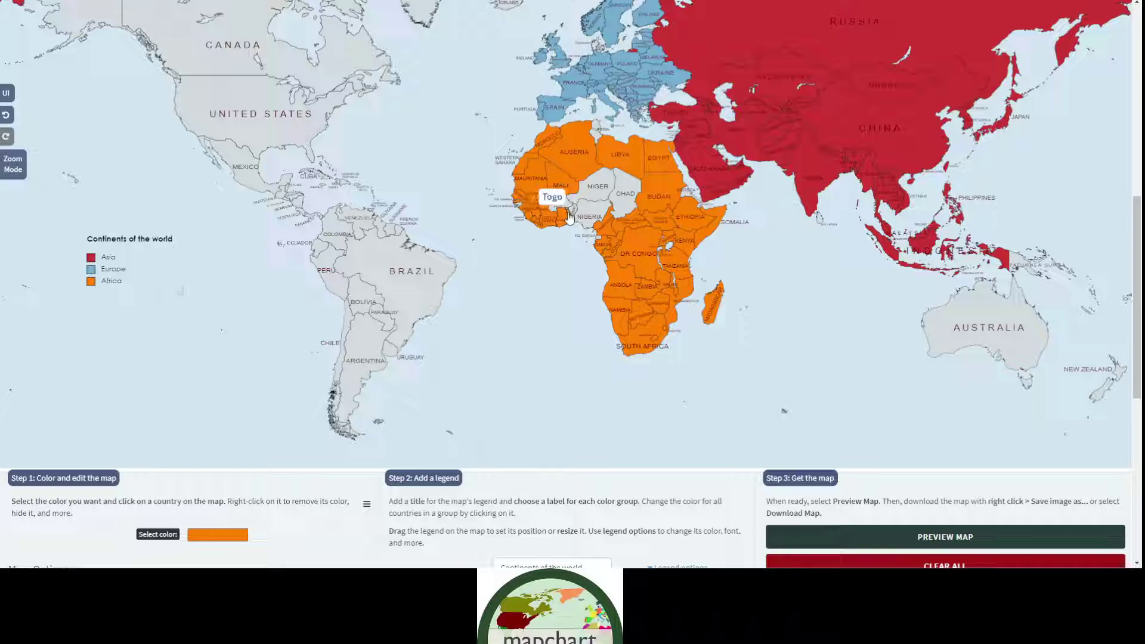
pyautogui.click(574, 217)
pyautogui.click(585, 217)
pyautogui.click(596, 191)
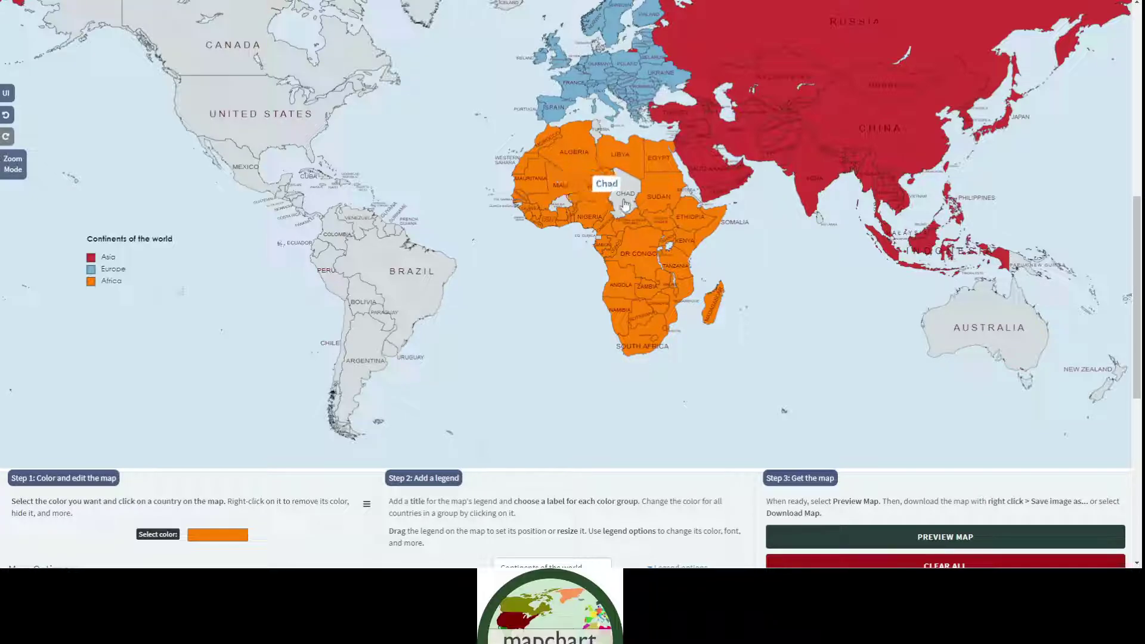
pyautogui.click(631, 215)
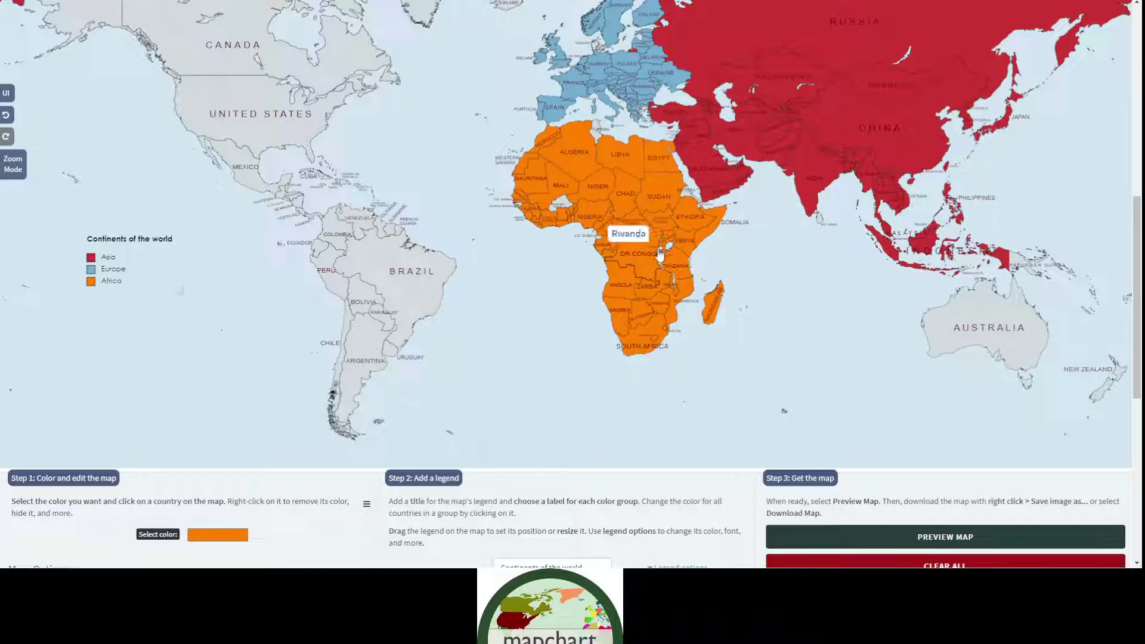
pyautogui.click(659, 252)
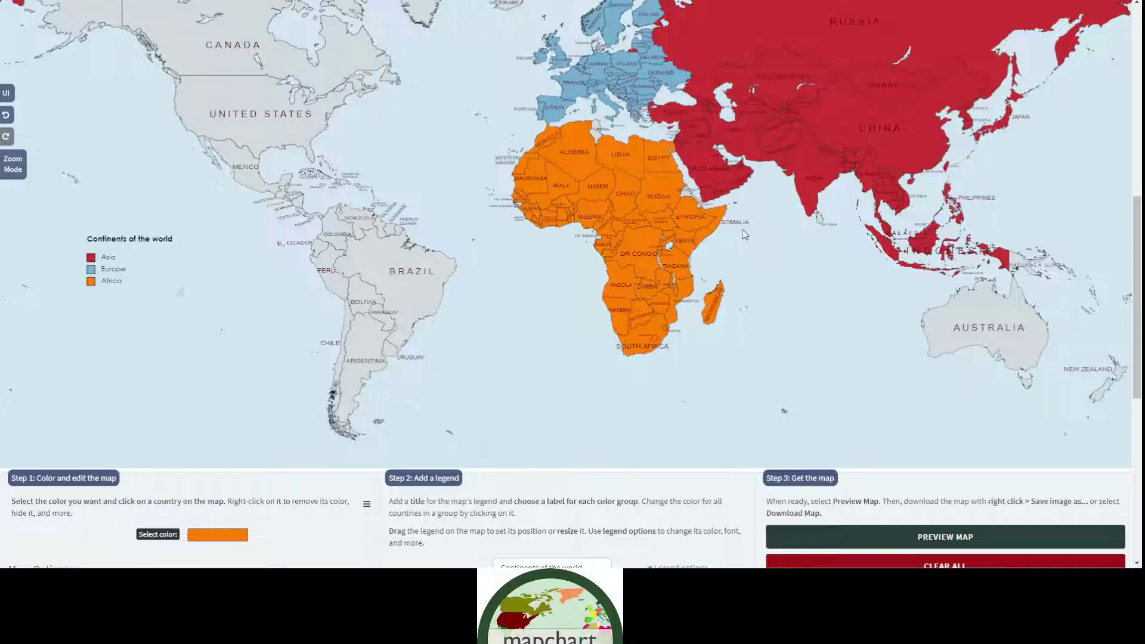
pyautogui.scroll(-2, 748, 234)
pyautogui.scroll(2, 775, 230)
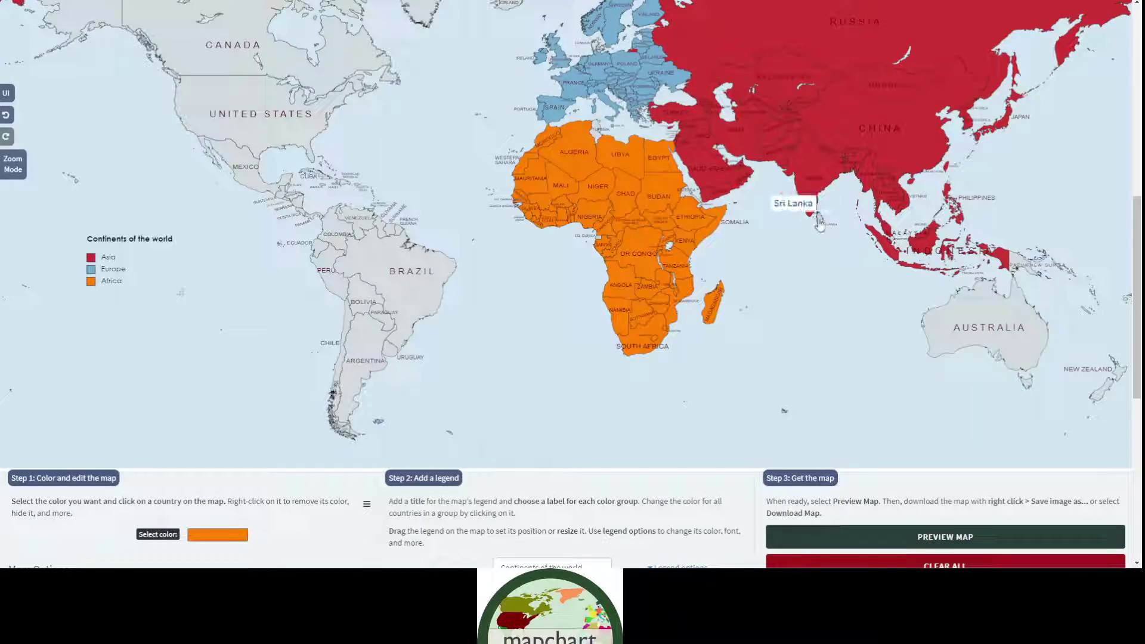
# Step: Try to color Sri Lanka with a bright red from the palette, and remove the extra unlabeled legend group
pyautogui.scroll(-4, 819, 225)
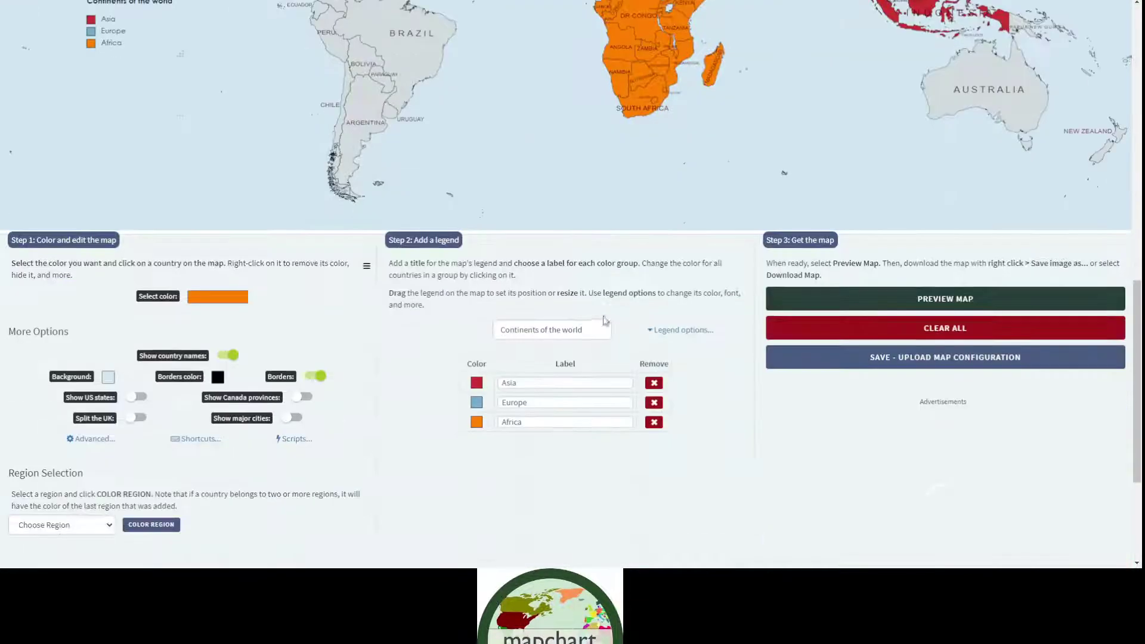
pyautogui.click(213, 302)
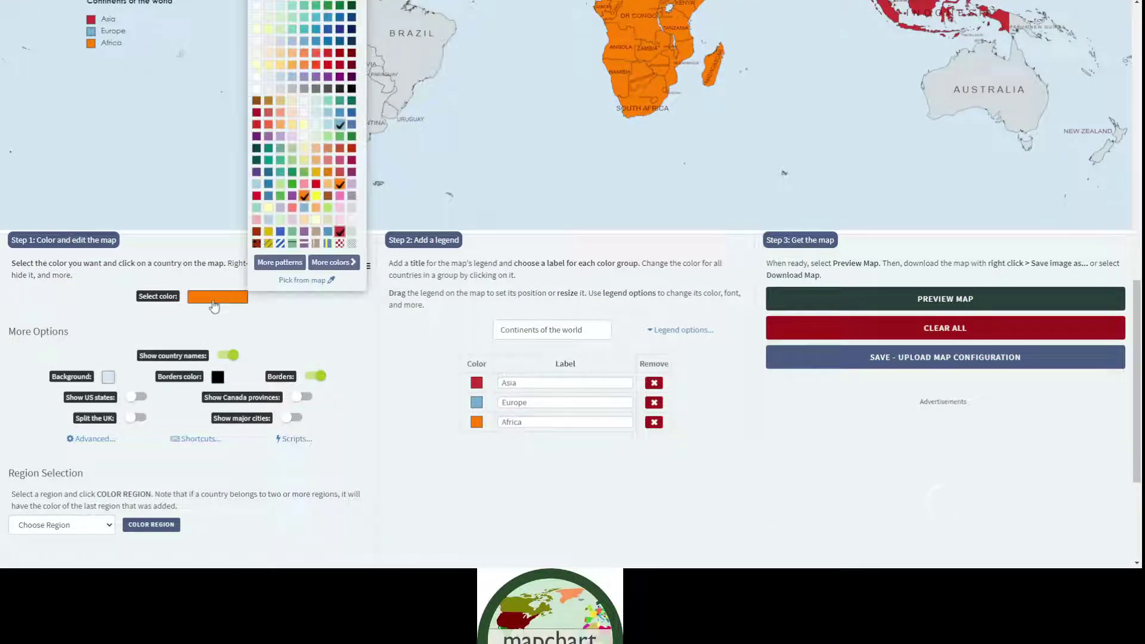
pyautogui.click(316, 186)
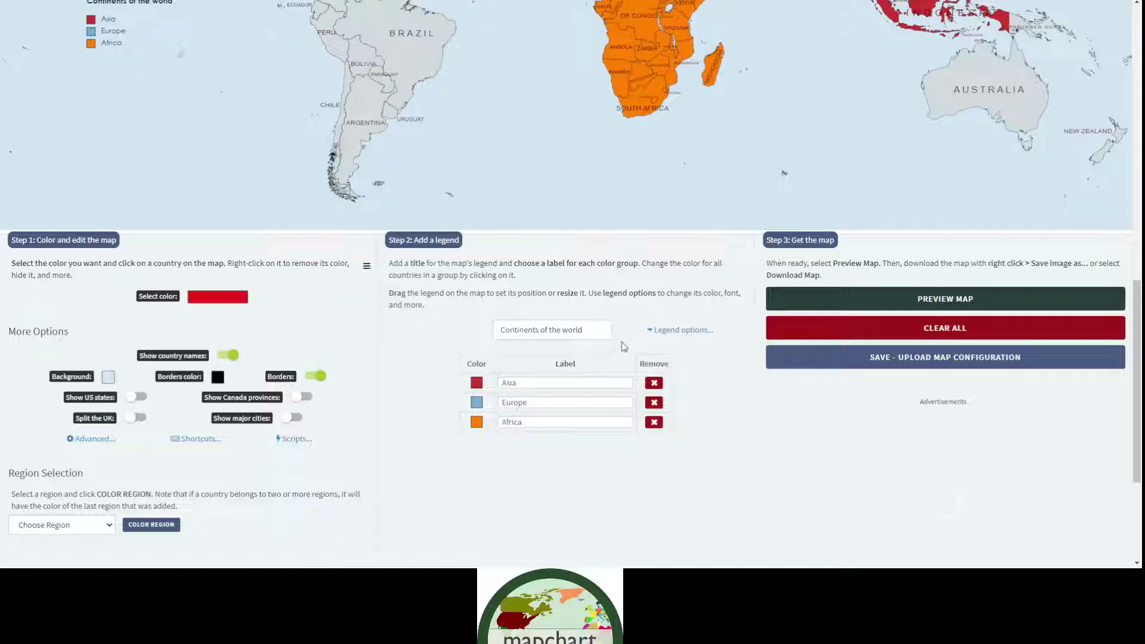
pyautogui.scroll(3, 623, 346)
pyautogui.scroll(-1, 822, 255)
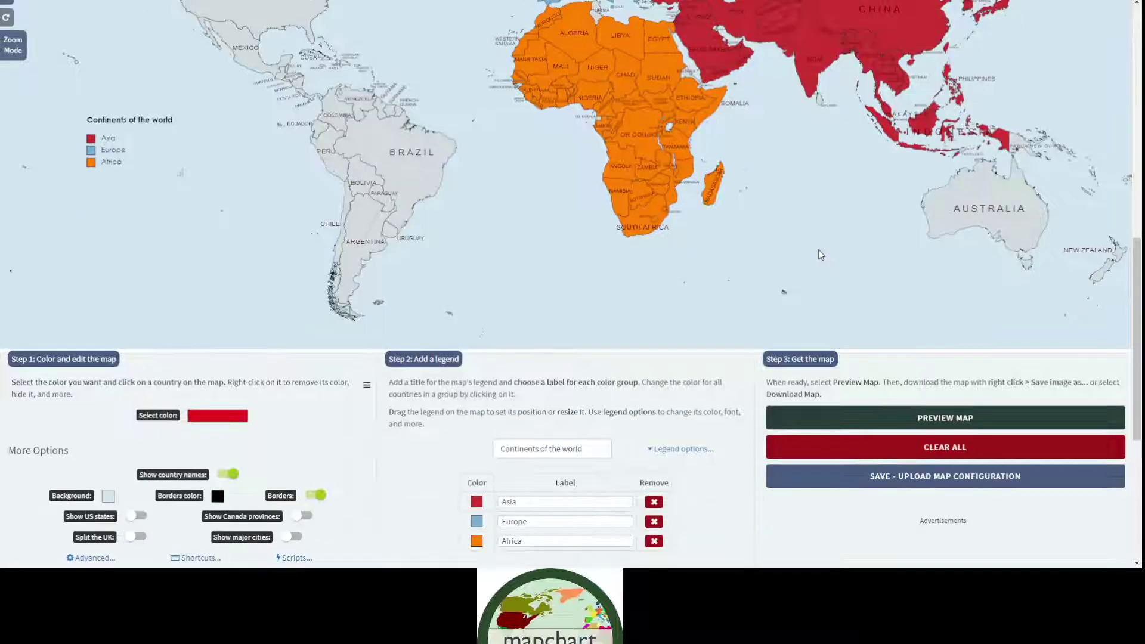
pyautogui.click(821, 108)
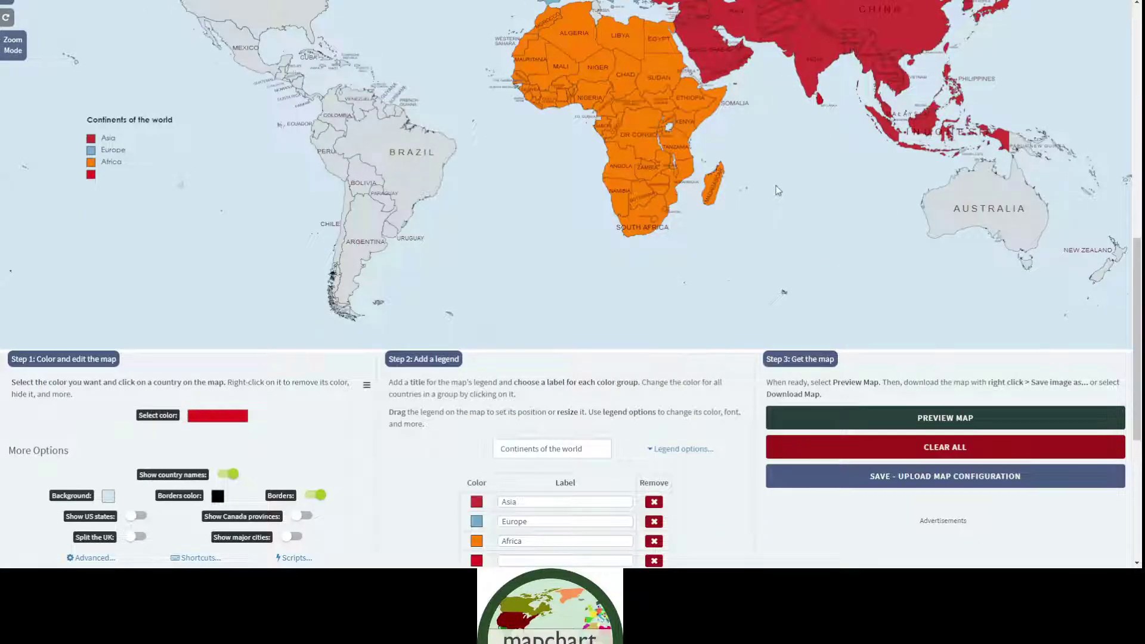
pyautogui.scroll(-4, 795, 149)
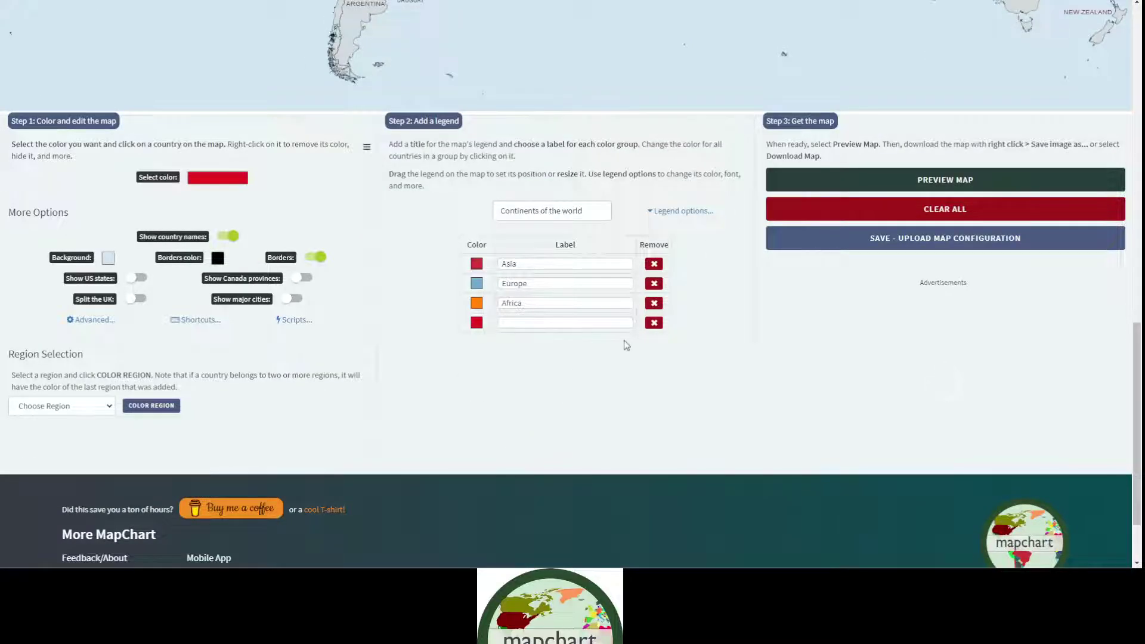
pyautogui.click(654, 323)
pyautogui.scroll(4, 595, 332)
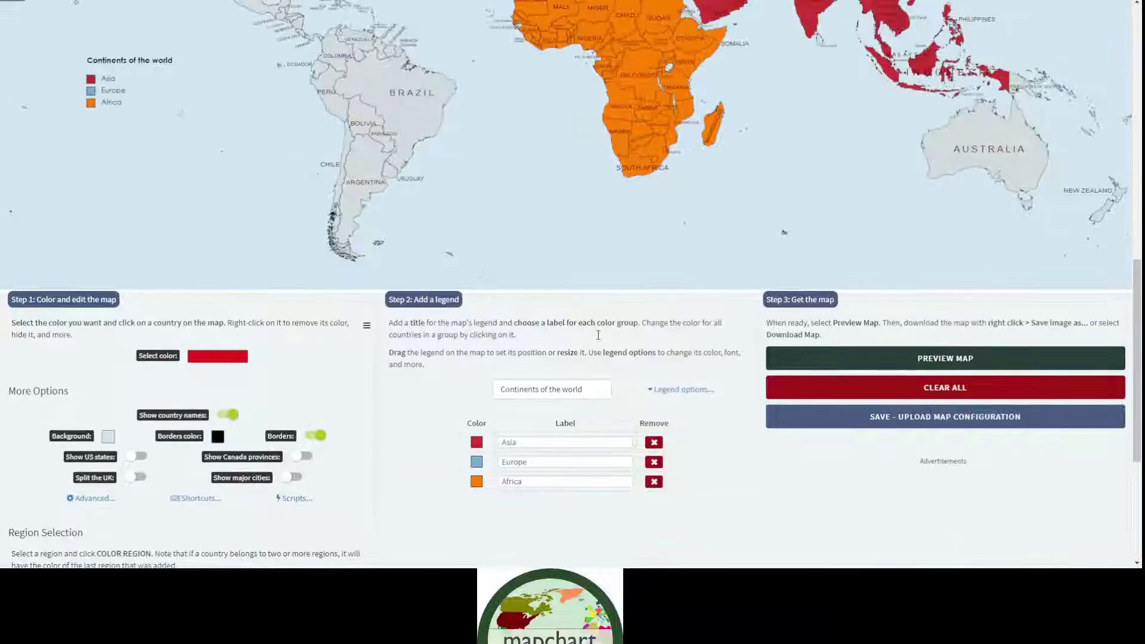
# Step: Try to color Sri Lanka with a dark crimson shade, and remove the additional unlabeled legend group
pyautogui.scroll(-3, 361, 297)
pyautogui.click(220, 240)
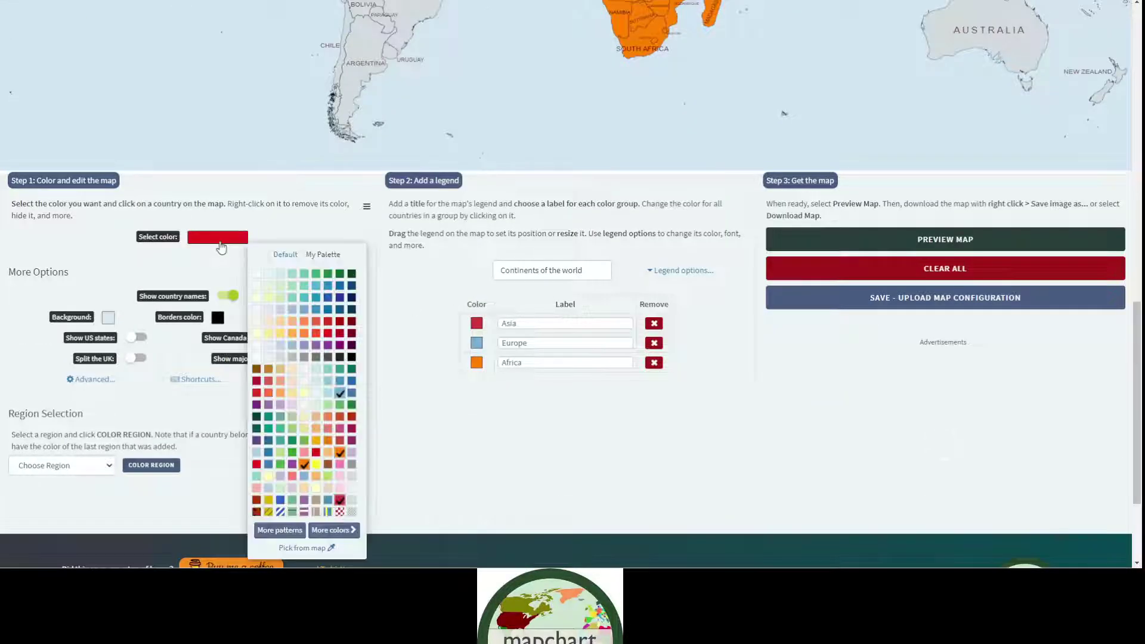
pyautogui.click(341, 456)
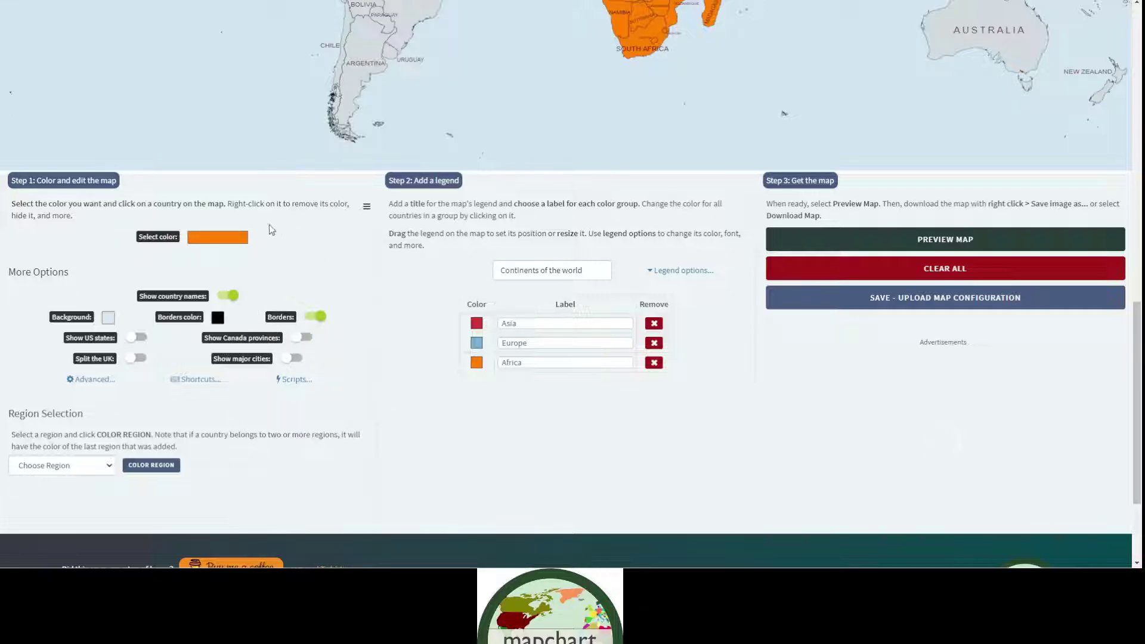
pyautogui.click(230, 245)
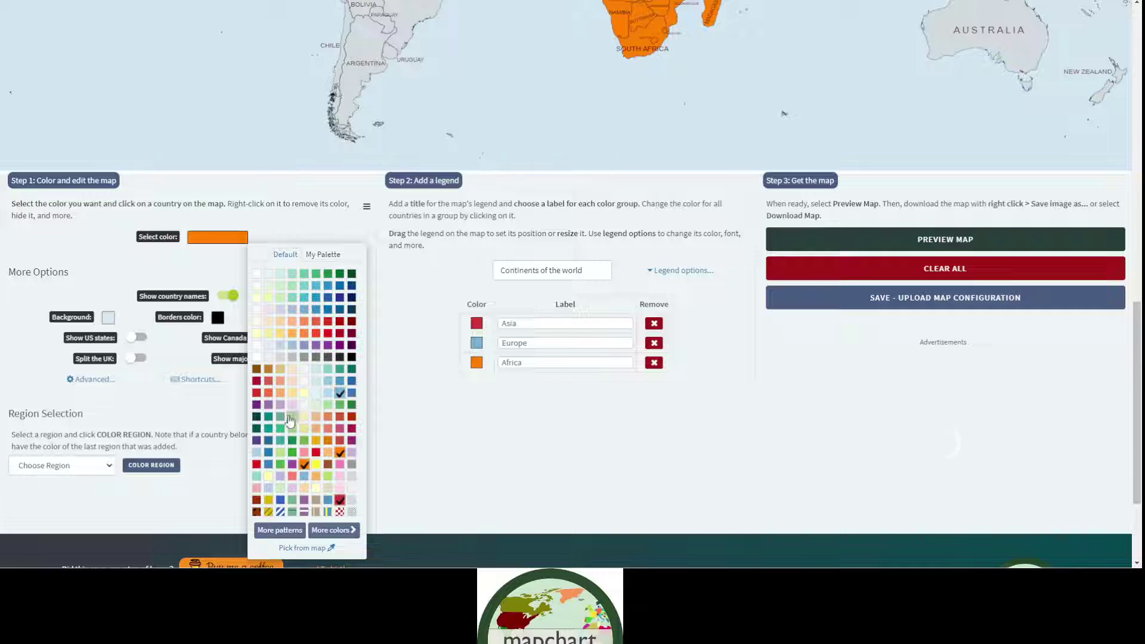
pyautogui.click(257, 385)
pyautogui.scroll(5, 477, 328)
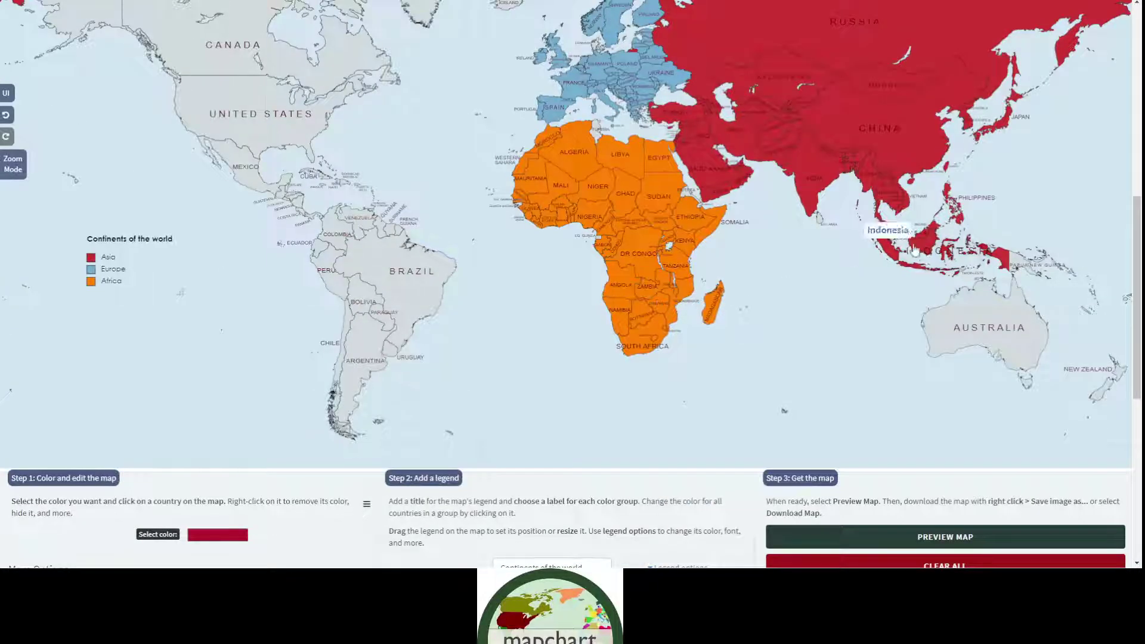
pyautogui.click(819, 221)
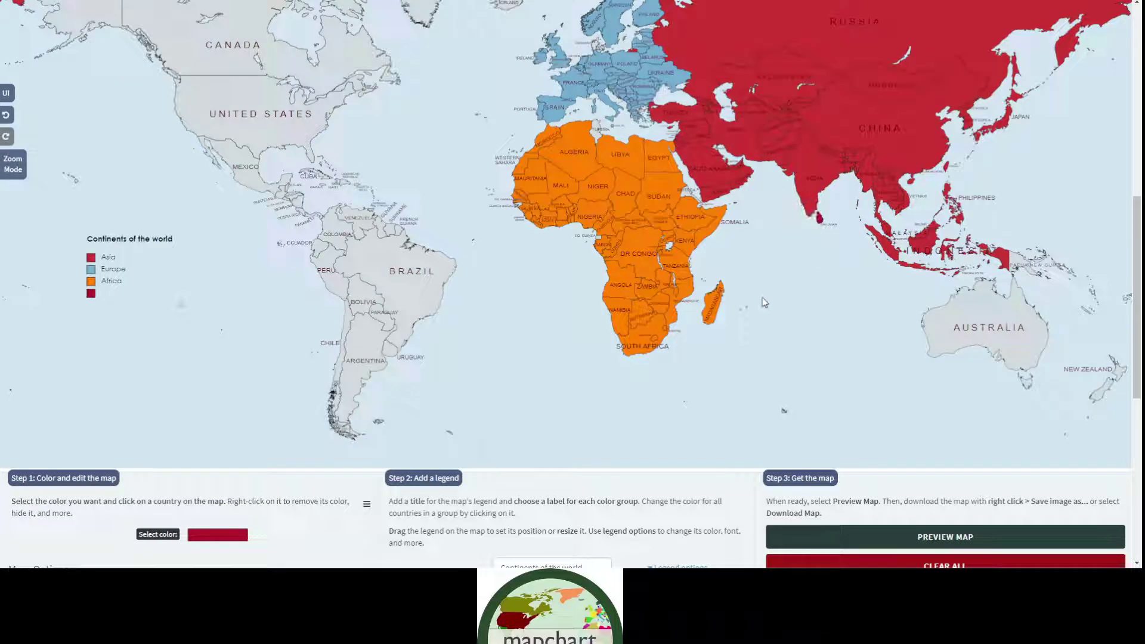
pyautogui.scroll(-3, 741, 325)
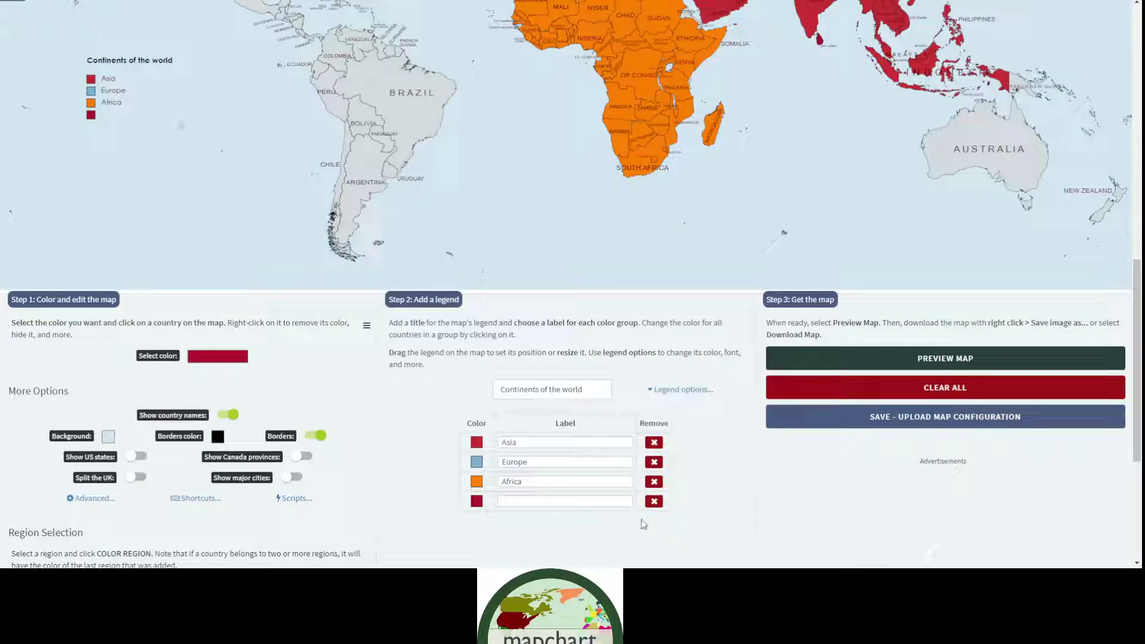
pyautogui.click(653, 502)
pyautogui.scroll(4, 685, 453)
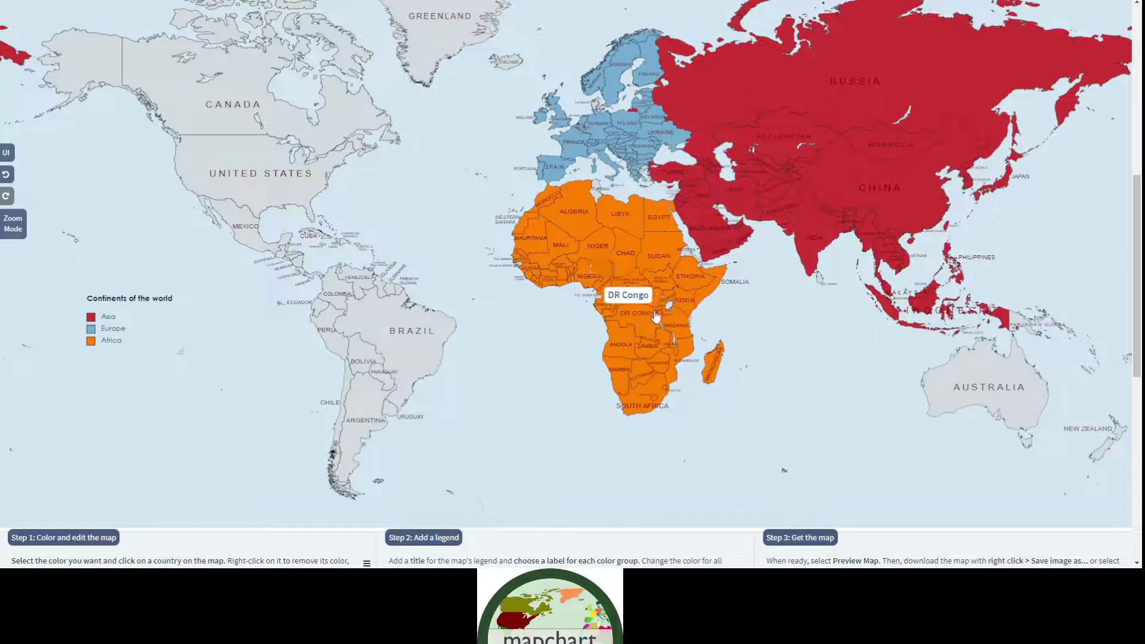
# Step: Color the United States green and label the new legend group "North America"
pyautogui.scroll(-5, 453, 143)
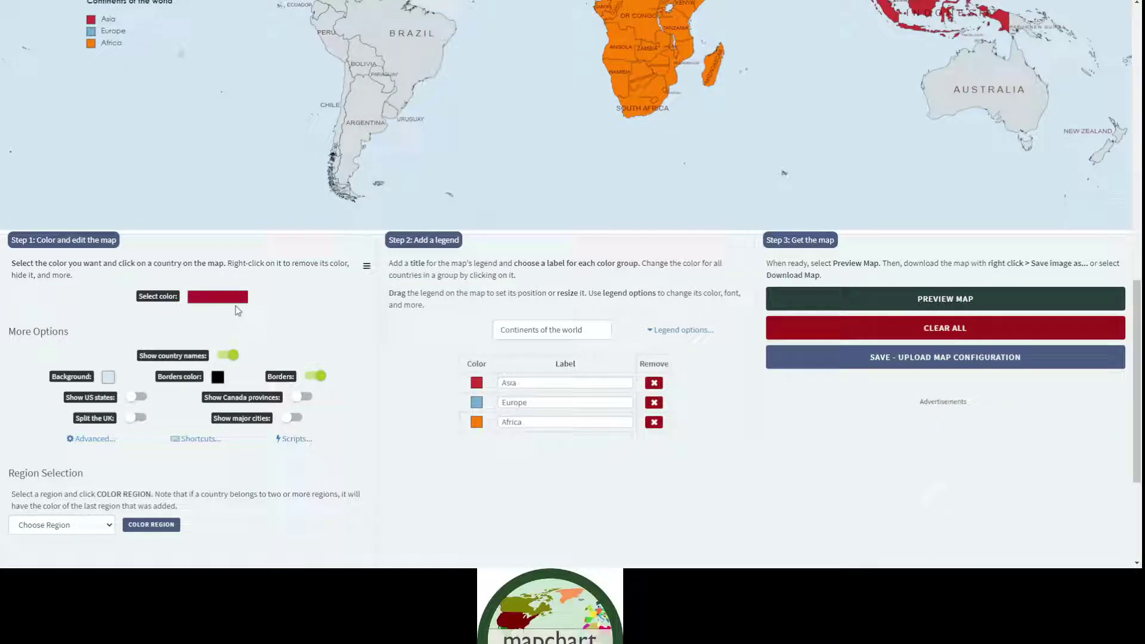
pyautogui.click(234, 299)
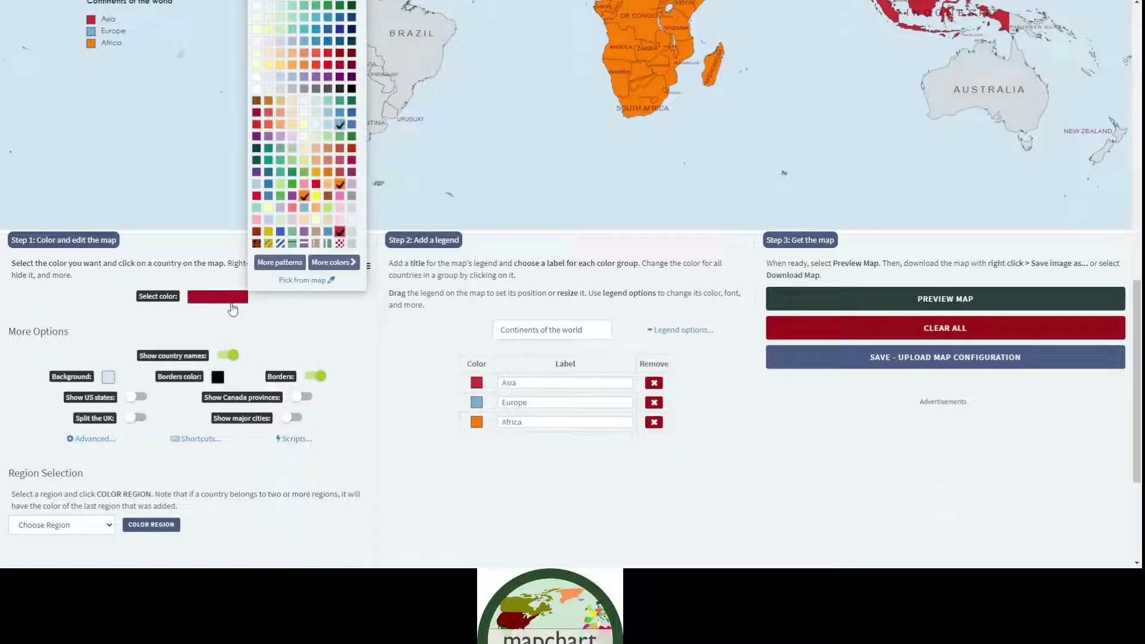
pyautogui.click(292, 185)
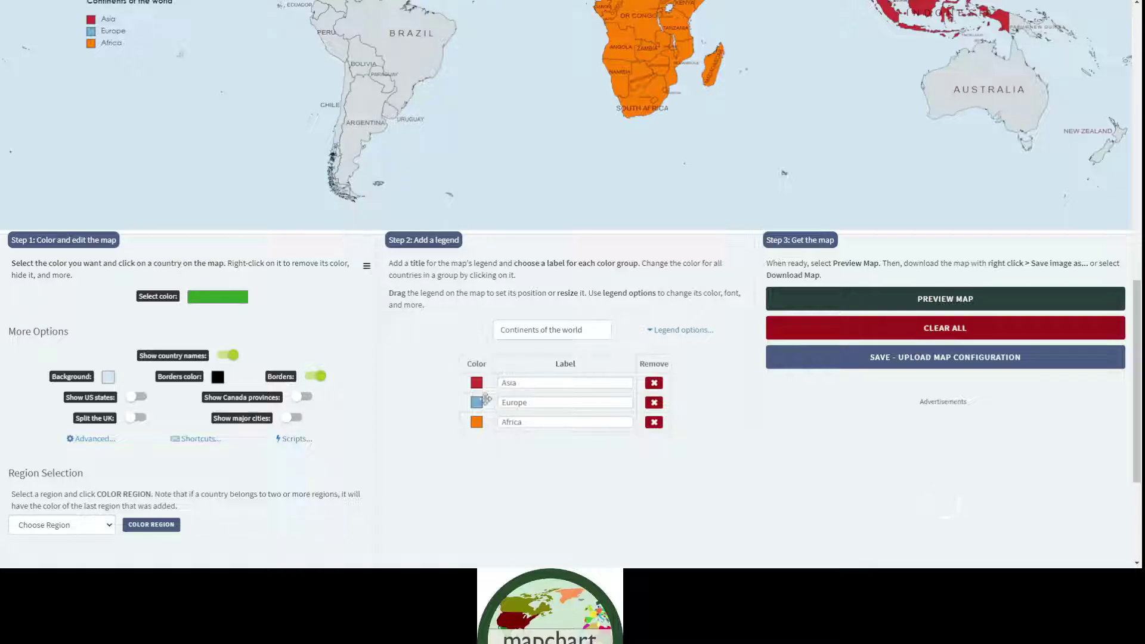
pyautogui.scroll(4, 298, 196)
pyautogui.click(233, 104)
pyautogui.scroll(-2, 298, 196)
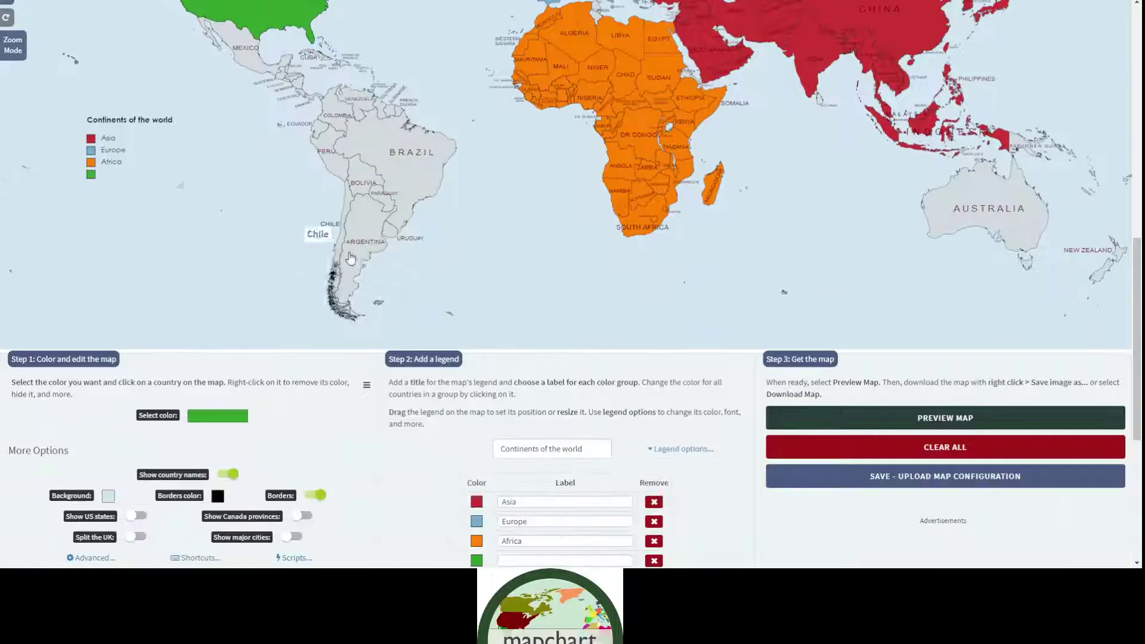
pyautogui.scroll(-3, 473, 425)
pyautogui.click(528, 383)
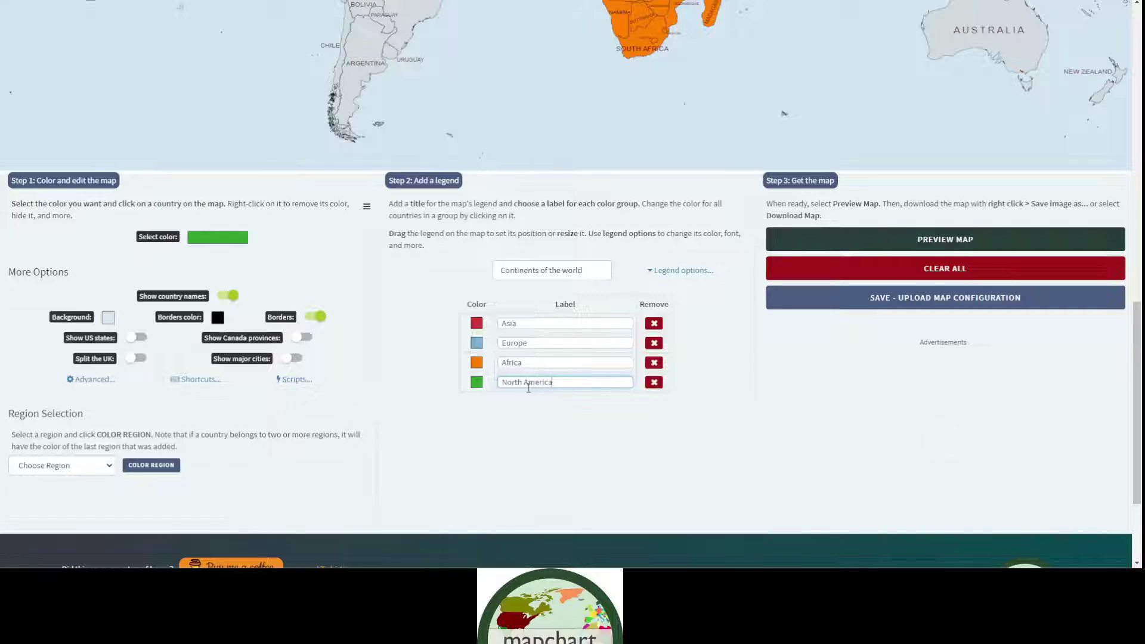
# Step: Add Mexico and Canada to the green North America group
pyautogui.scroll(3, 474, 437)
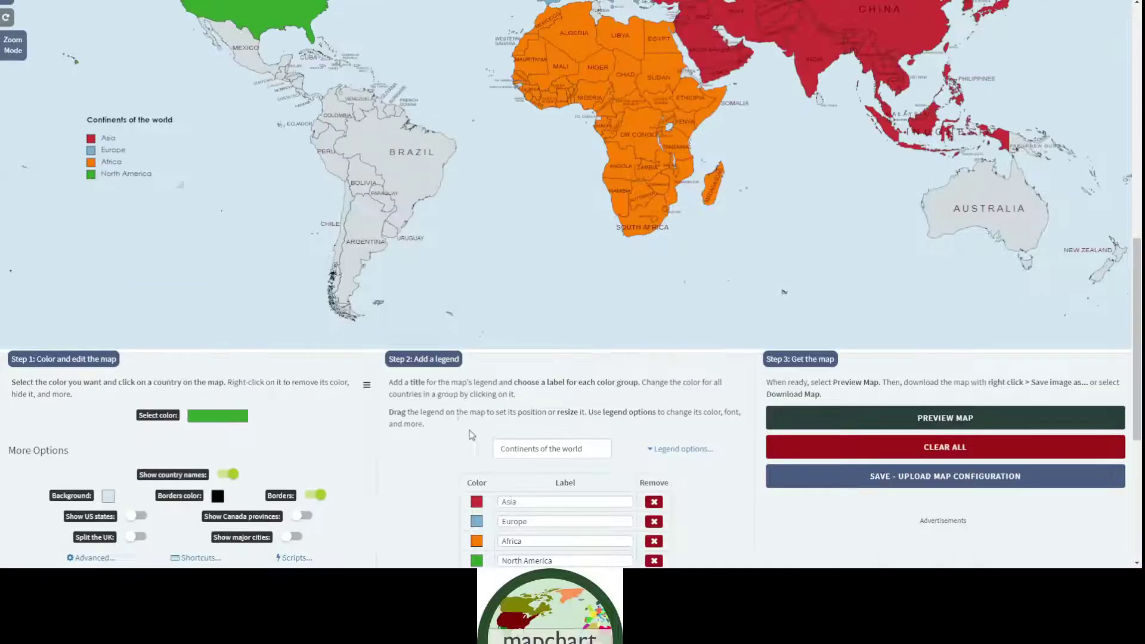
pyautogui.scroll(1, 358, 321)
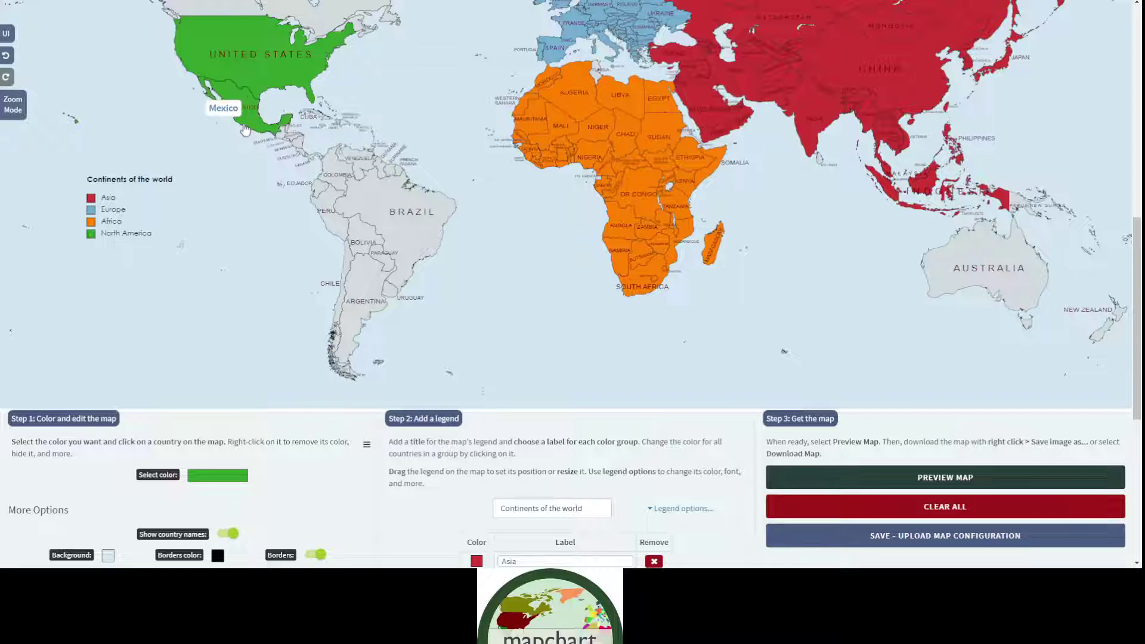
pyautogui.scroll(4, 238, 132)
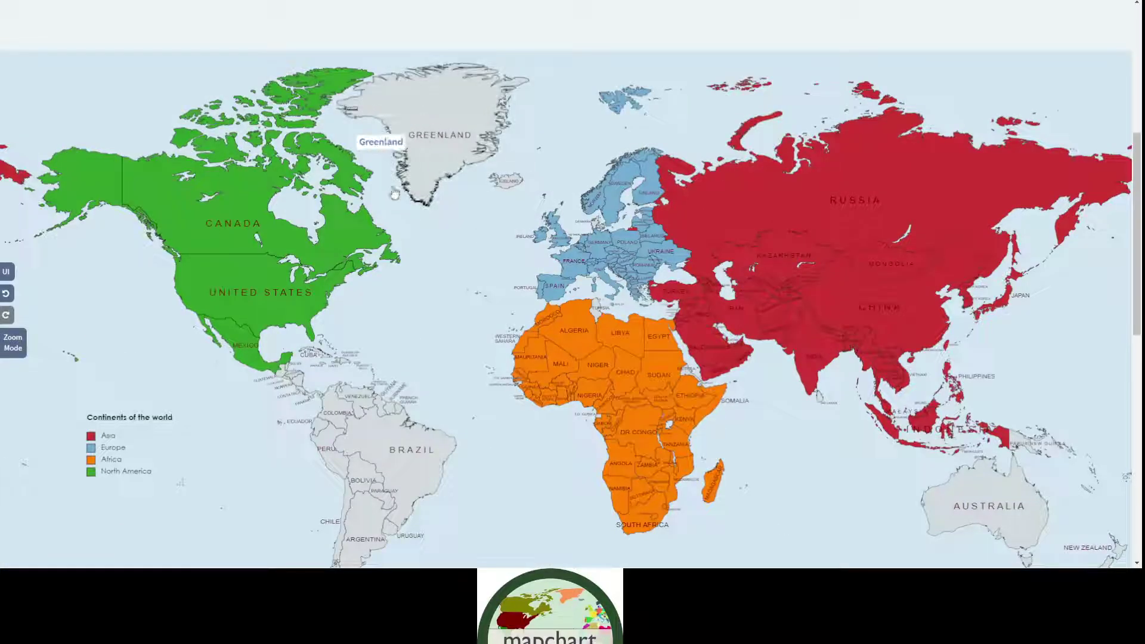
pyautogui.scroll(-2, 384, 125)
pyautogui.scroll(3, 411, 220)
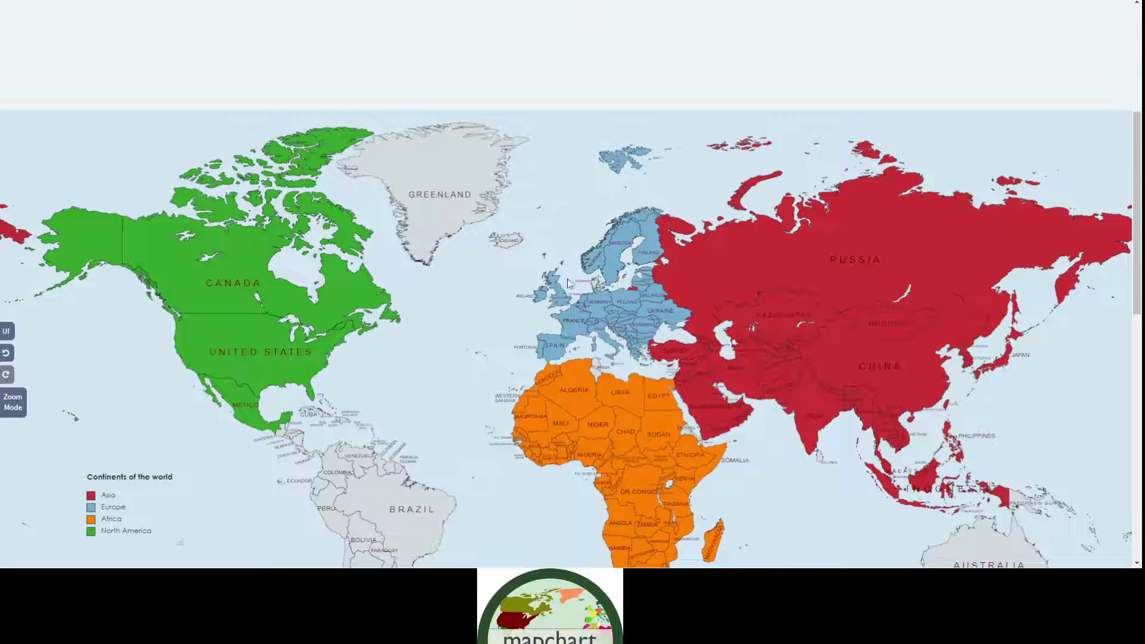
pyautogui.scroll(1, 477, 256)
pyautogui.scroll(-1, 483, 263)
pyautogui.scroll(4, 480, 254)
pyautogui.scroll(-3, 477, 248)
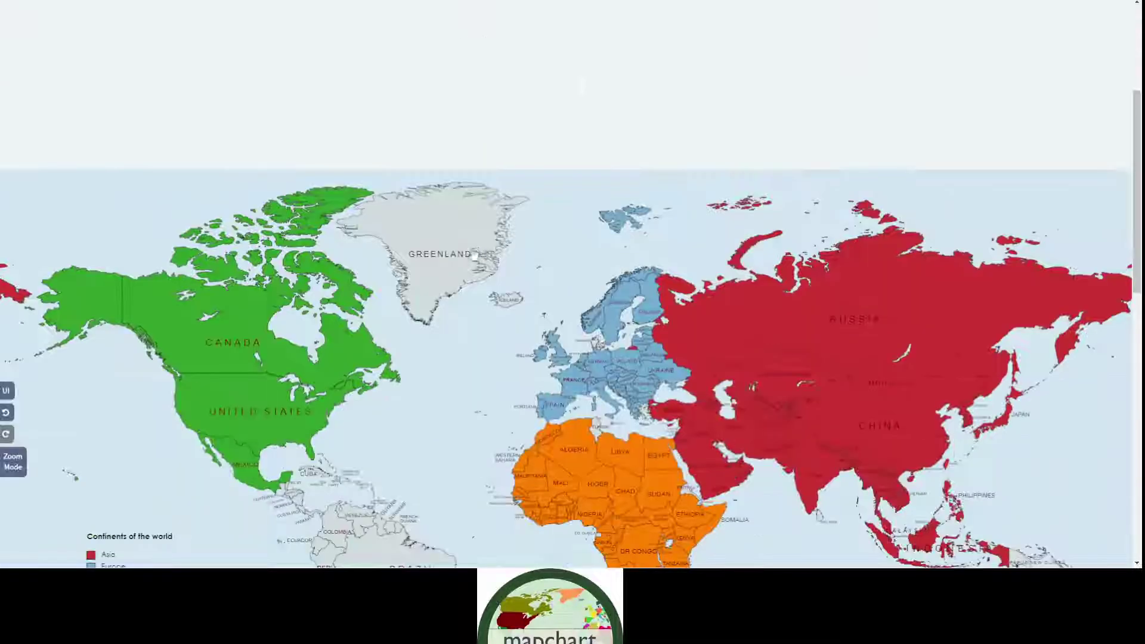
pyautogui.scroll(-2, 507, 316)
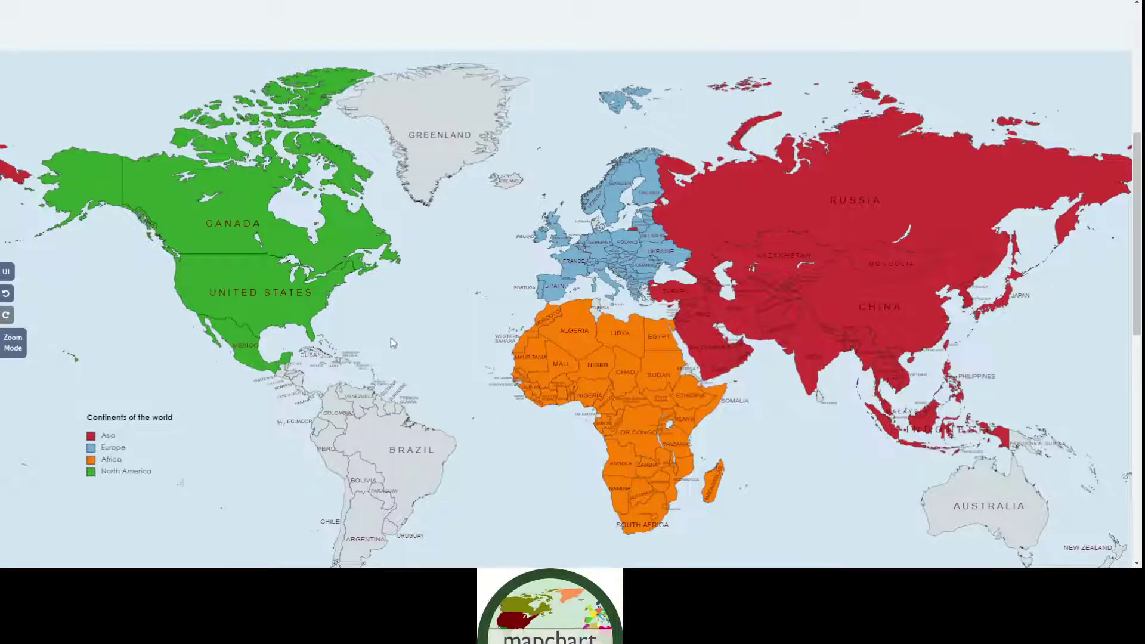
# Step: Color Cuba, Haiti, the Dominican Republic and Puerto Rico green
pyautogui.scroll(-1, 391, 338)
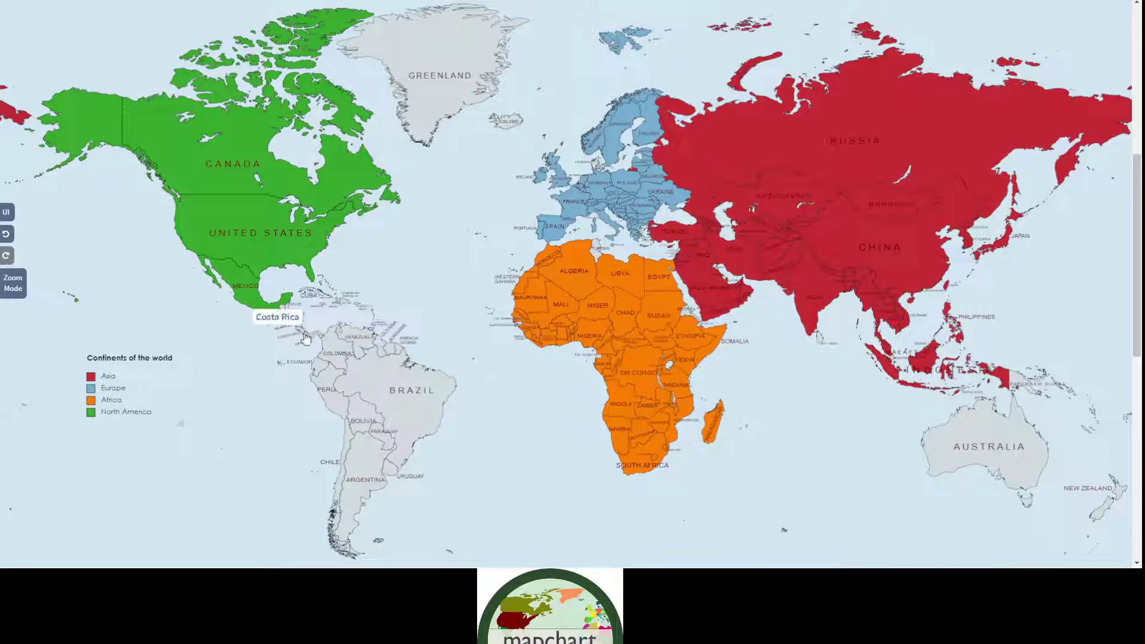
pyautogui.click(325, 293)
pyautogui.click(346, 302)
pyautogui.click(336, 301)
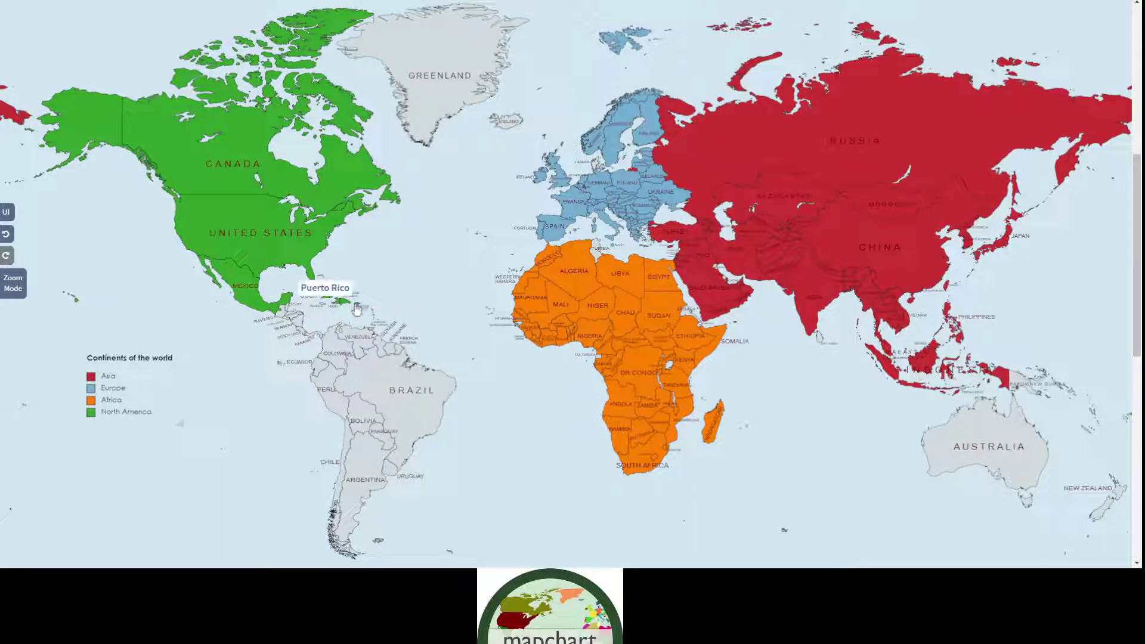
pyautogui.click(359, 305)
# Step: Color the Central American countries green, from Guatemala and Belize through Honduras, Nicaragua and Costa Rica to Panama
pyautogui.click(297, 327)
pyautogui.click(305, 333)
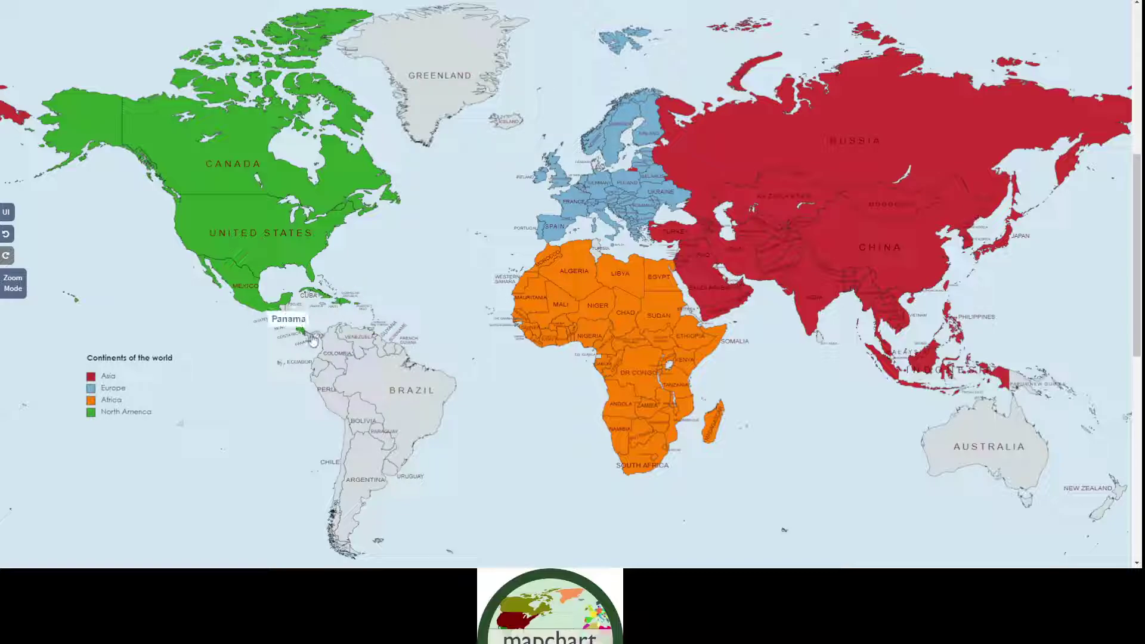
pyautogui.click(288, 315)
pyautogui.click(298, 321)
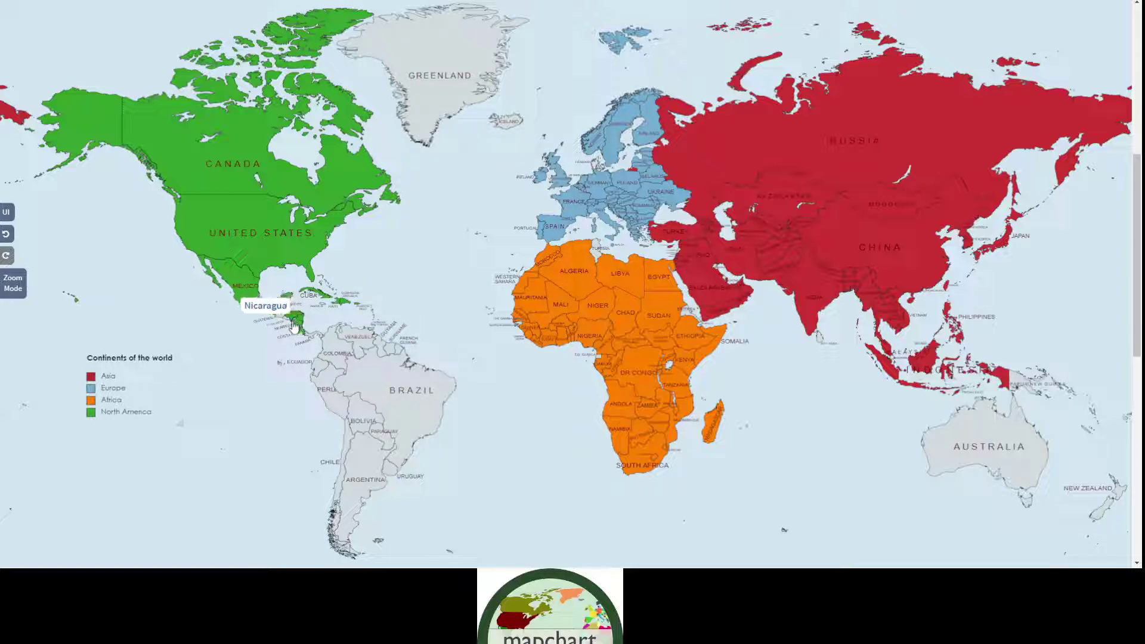
pyautogui.click(285, 323)
pyautogui.click(286, 313)
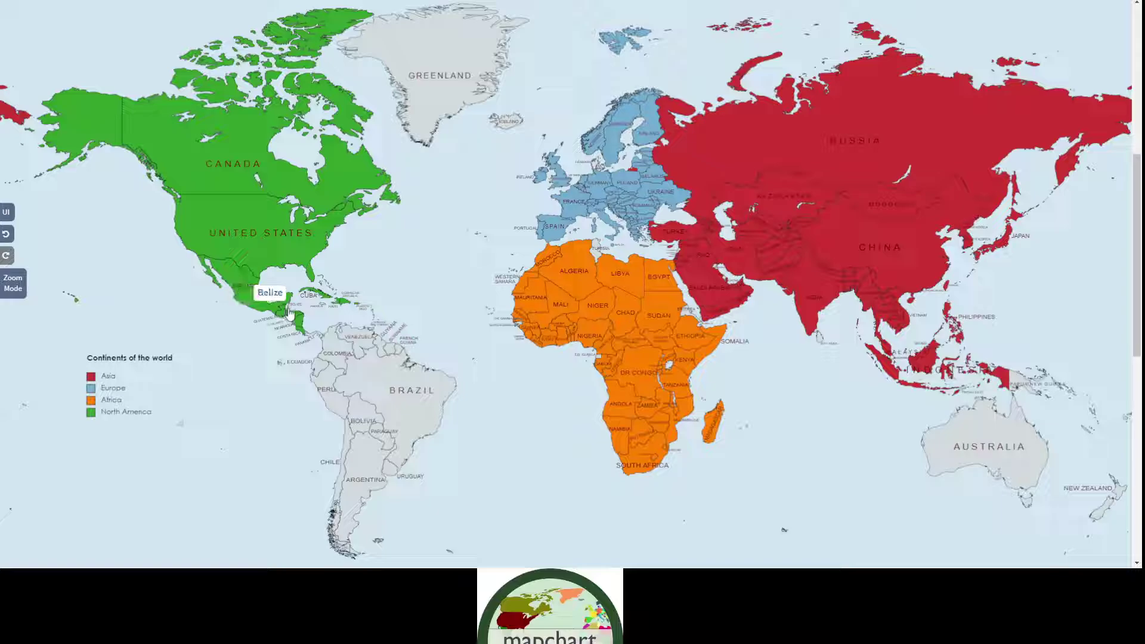
pyautogui.click(315, 342)
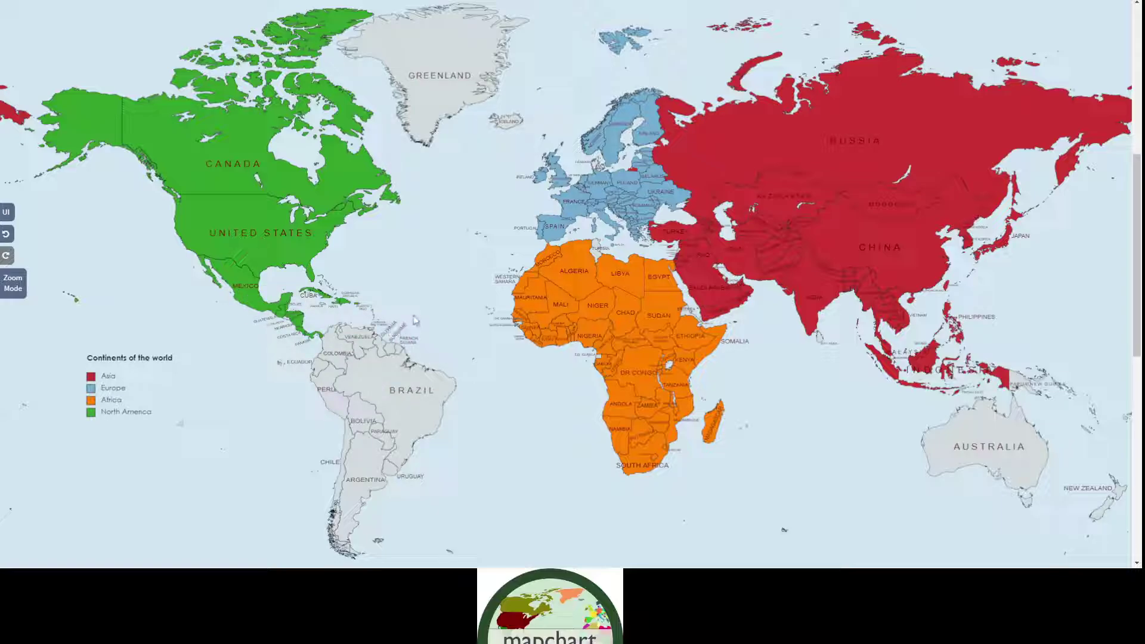
# Step: Switch the fill color to the Europe group's blue and color Greenland with it
pyautogui.scroll(-5, 246, 170)
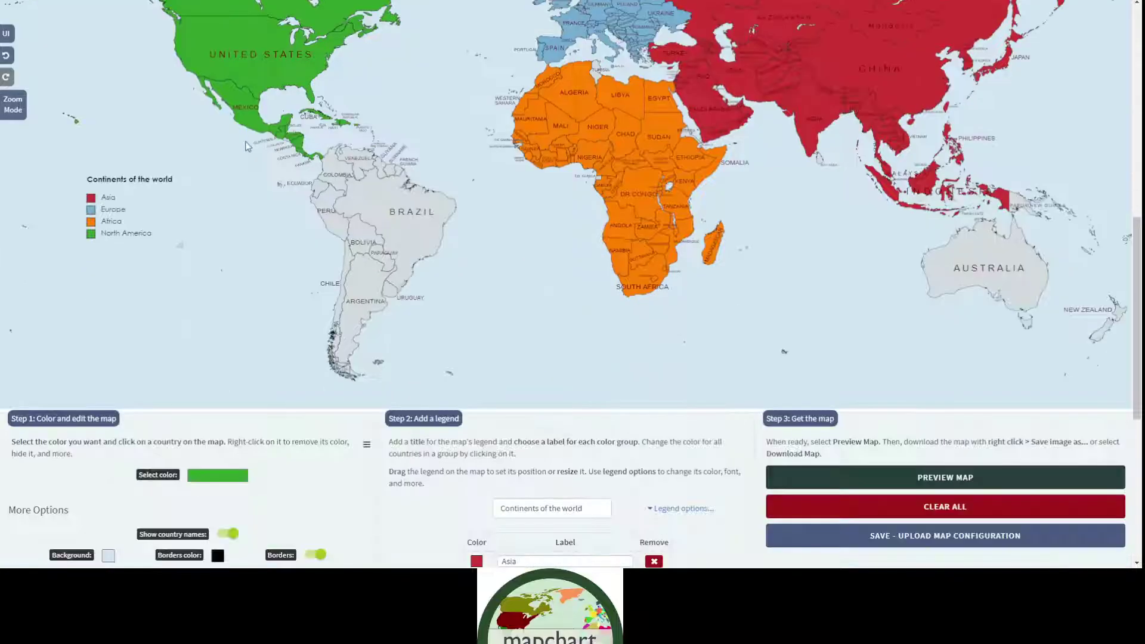
pyautogui.click(228, 356)
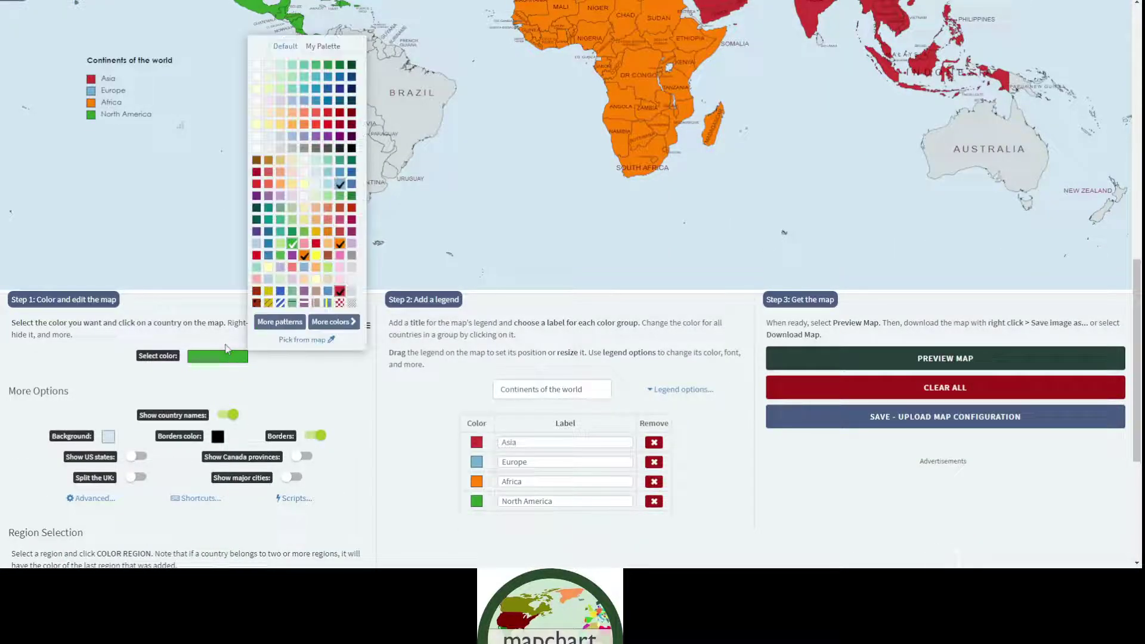
pyautogui.click(338, 186)
pyautogui.scroll(4, 331, 231)
pyautogui.click(422, 74)
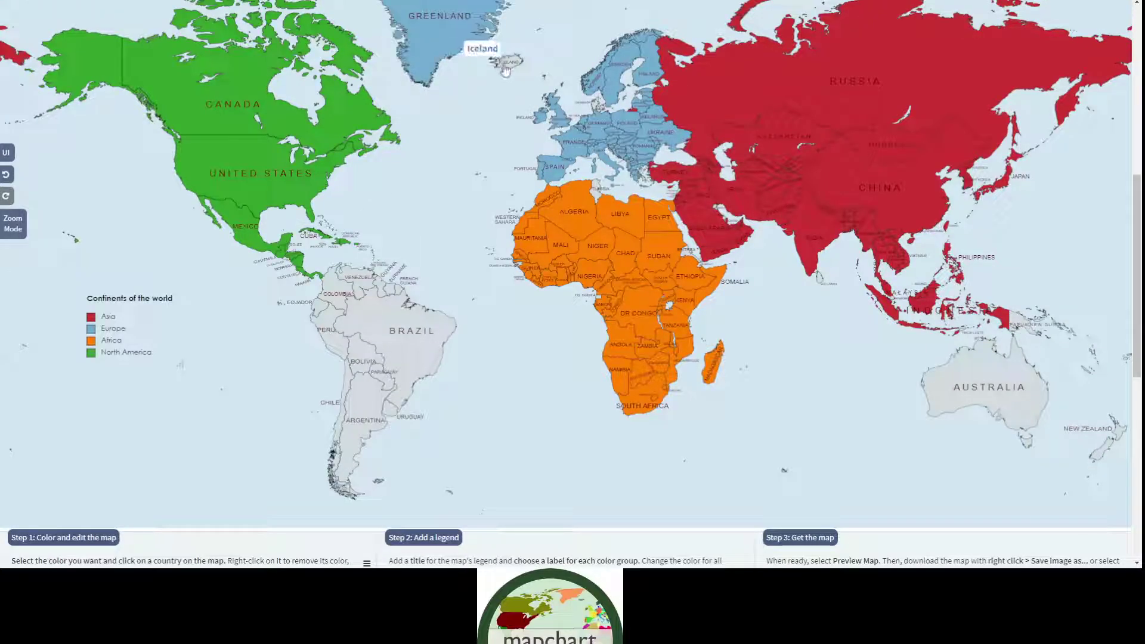
pyautogui.scroll(2, 450, 230)
pyautogui.scroll(-6, 451, 231)
pyautogui.scroll(-1, 450, 231)
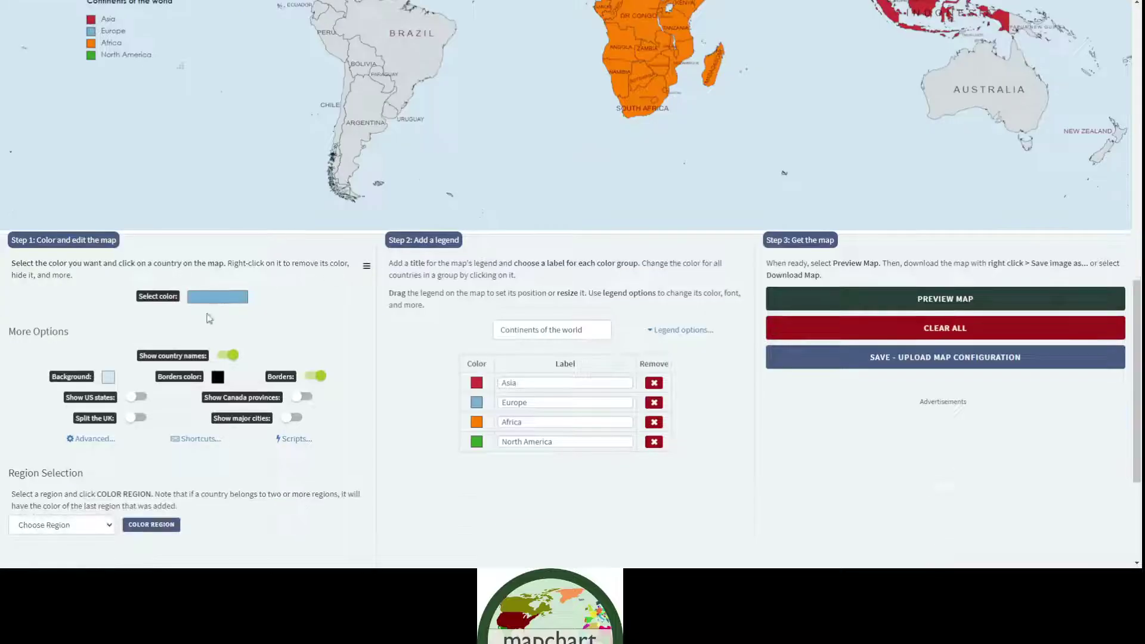
# Step: Switch the fill color to dark brown and color Brazil, Bolivia, Paraguay, Argentina and Chile with it
pyautogui.click(215, 297)
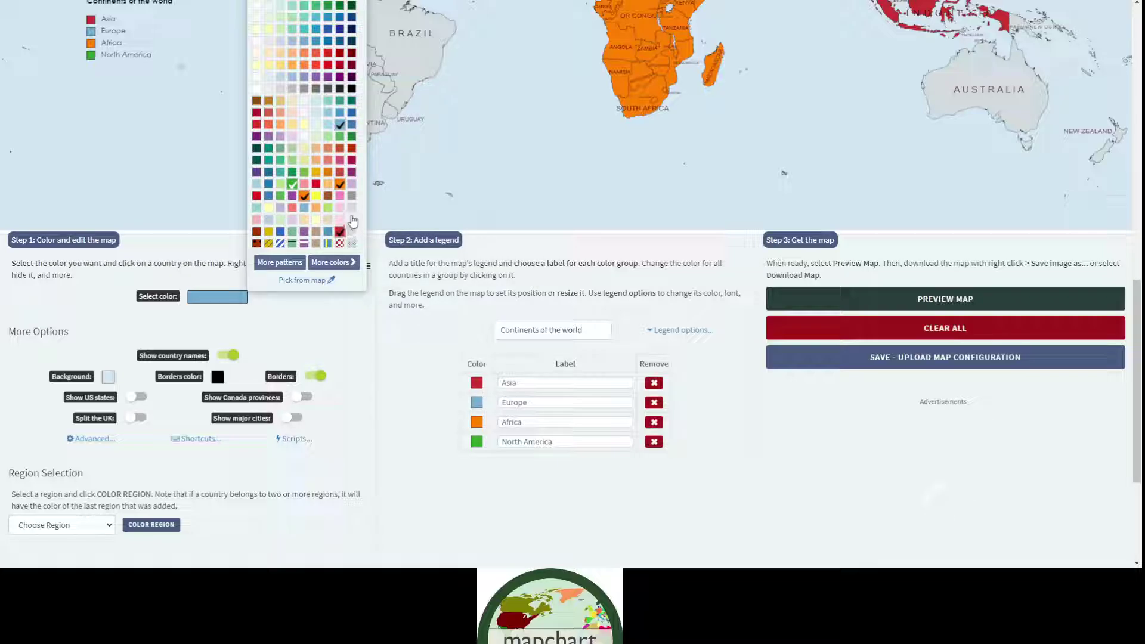
pyautogui.click(256, 100)
pyautogui.scroll(2, 420, 372)
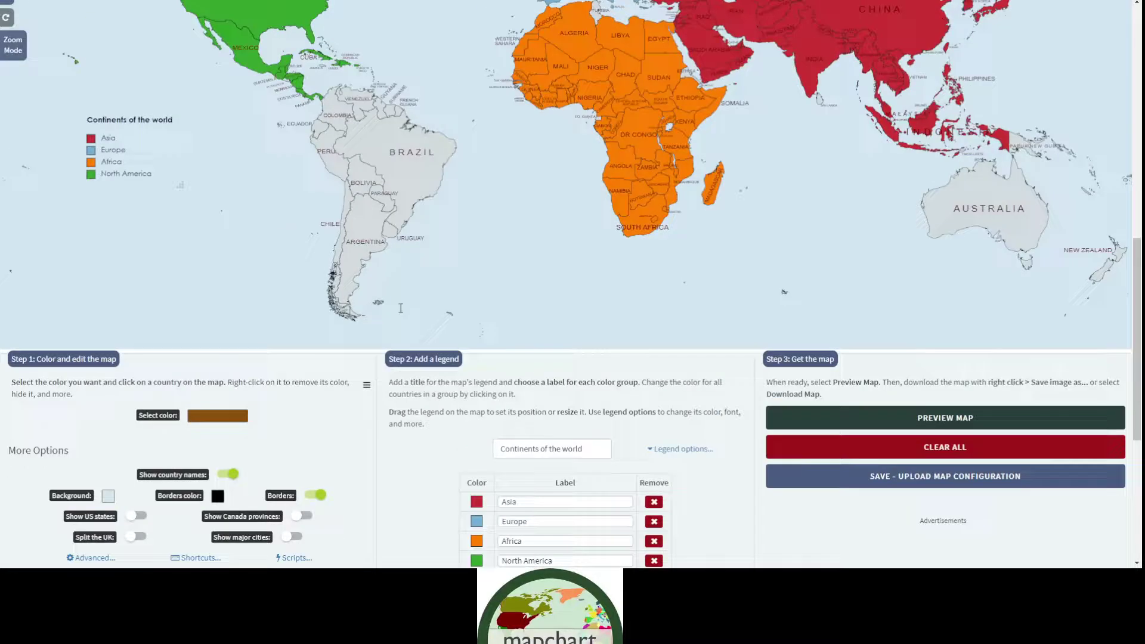
pyautogui.click(383, 155)
pyautogui.click(366, 182)
pyautogui.click(374, 194)
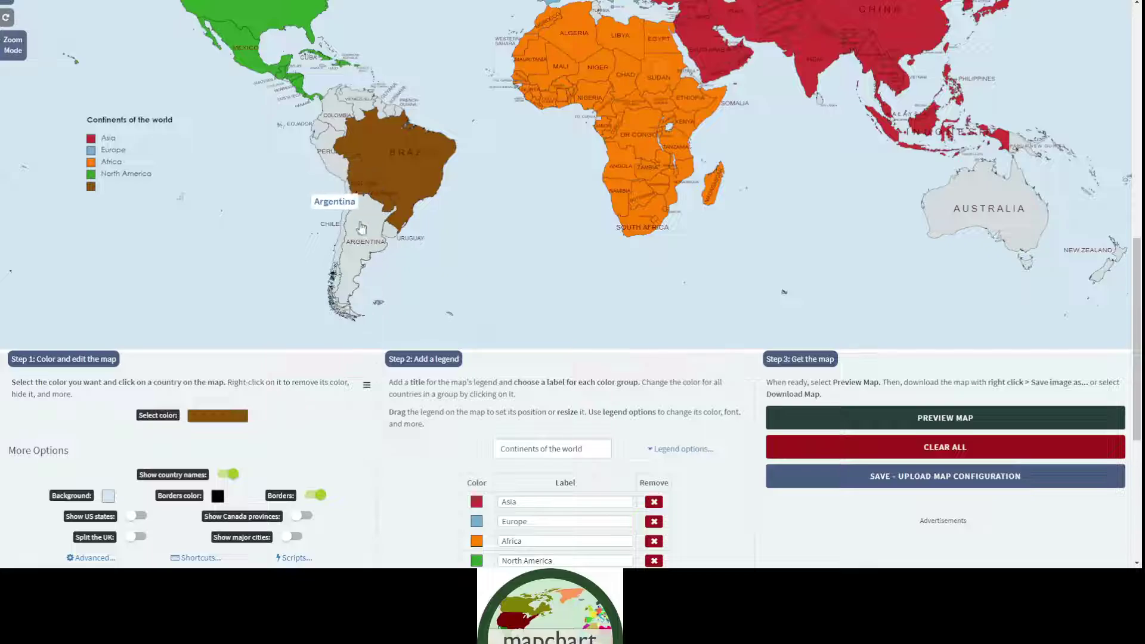
pyautogui.click(351, 224)
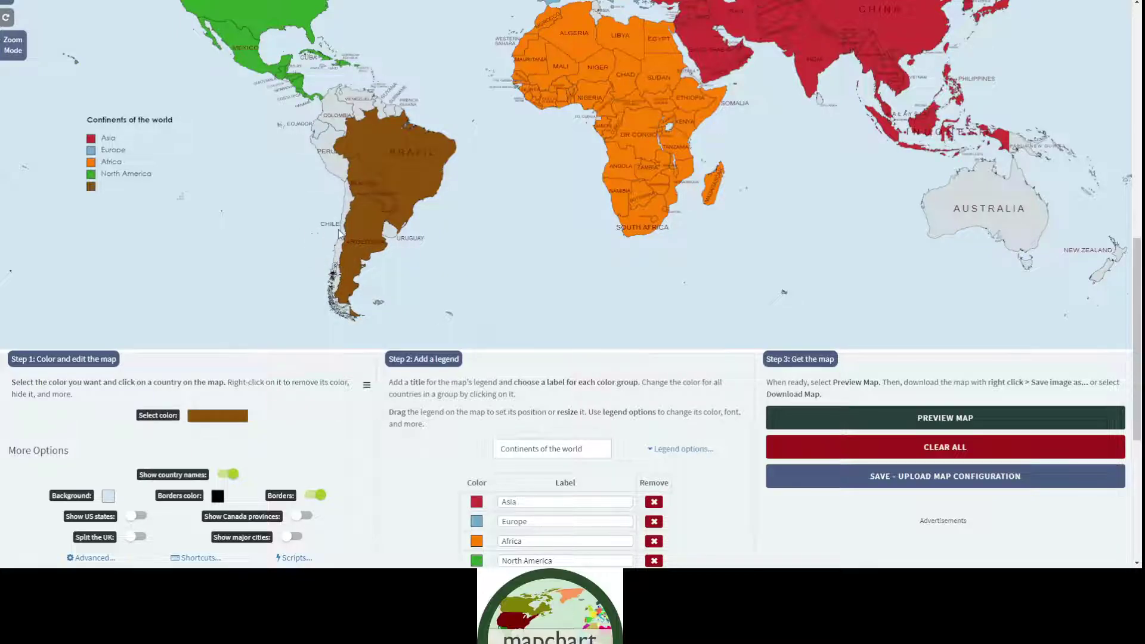
pyautogui.click(351, 207)
# Step: Color the northern South American countries brown: Peru, Ecuador, Colombia, Venezuela, Guyana, Suriname and French Guiana
pyautogui.click(329, 156)
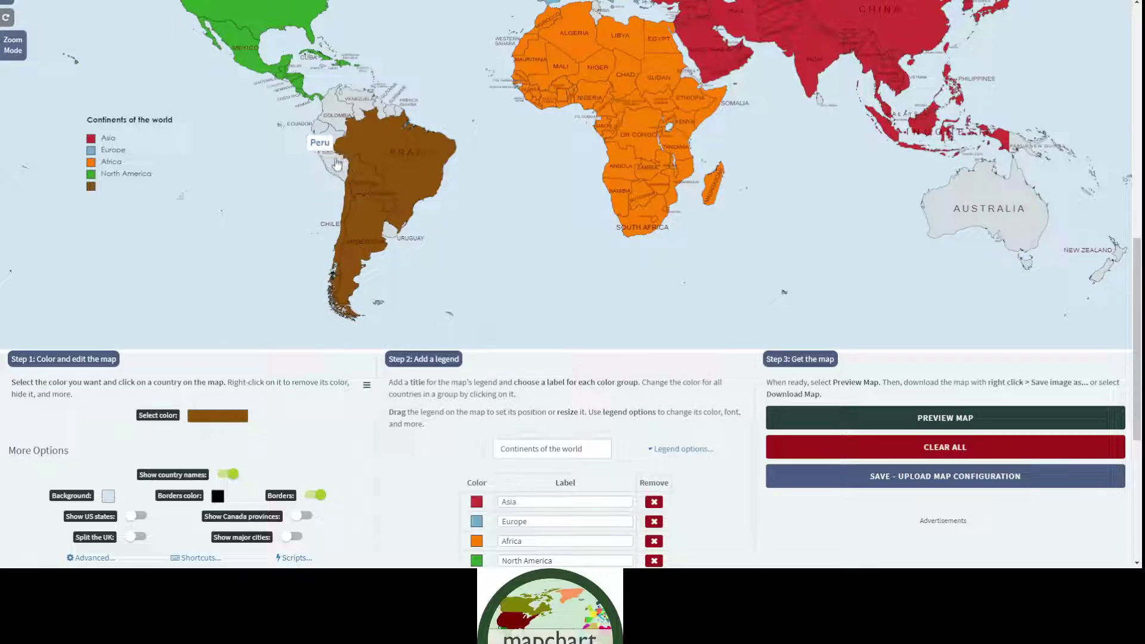
pyautogui.click(322, 136)
pyautogui.click(335, 110)
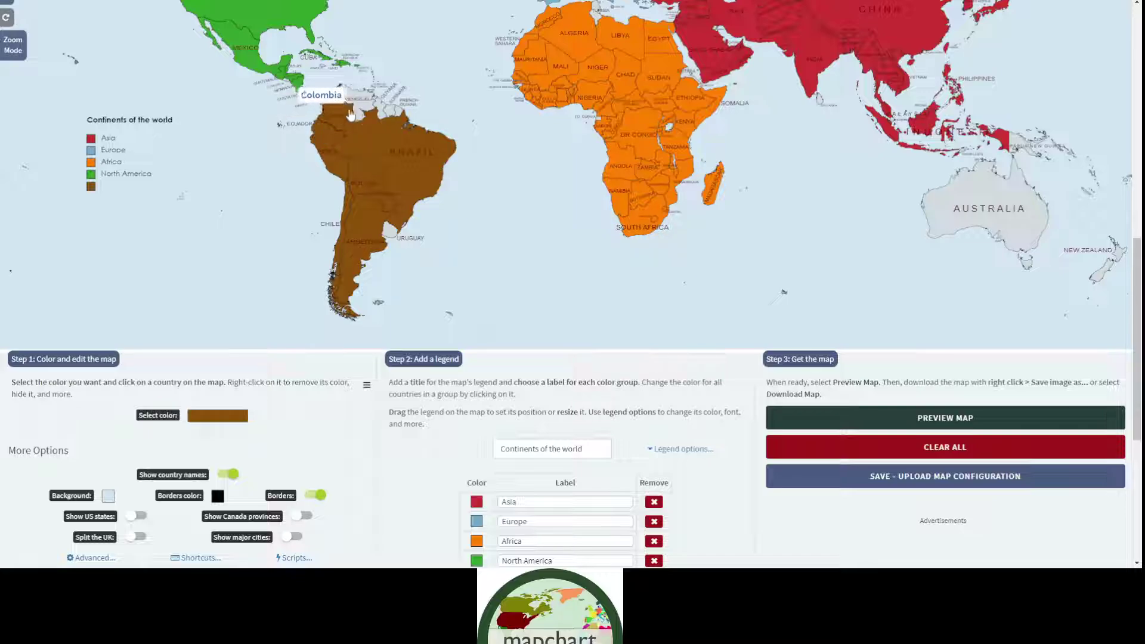
pyautogui.click(360, 100)
pyautogui.click(382, 111)
pyautogui.click(391, 112)
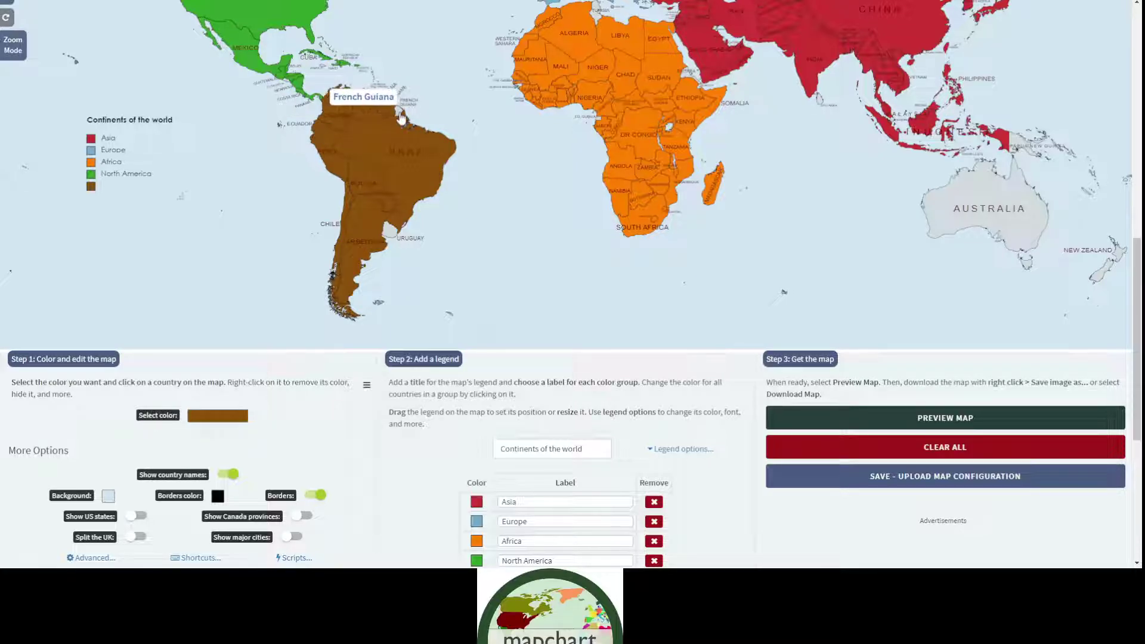
# Step: Label the brown color group "South America" in the legend
pyautogui.scroll(-3, 401, 118)
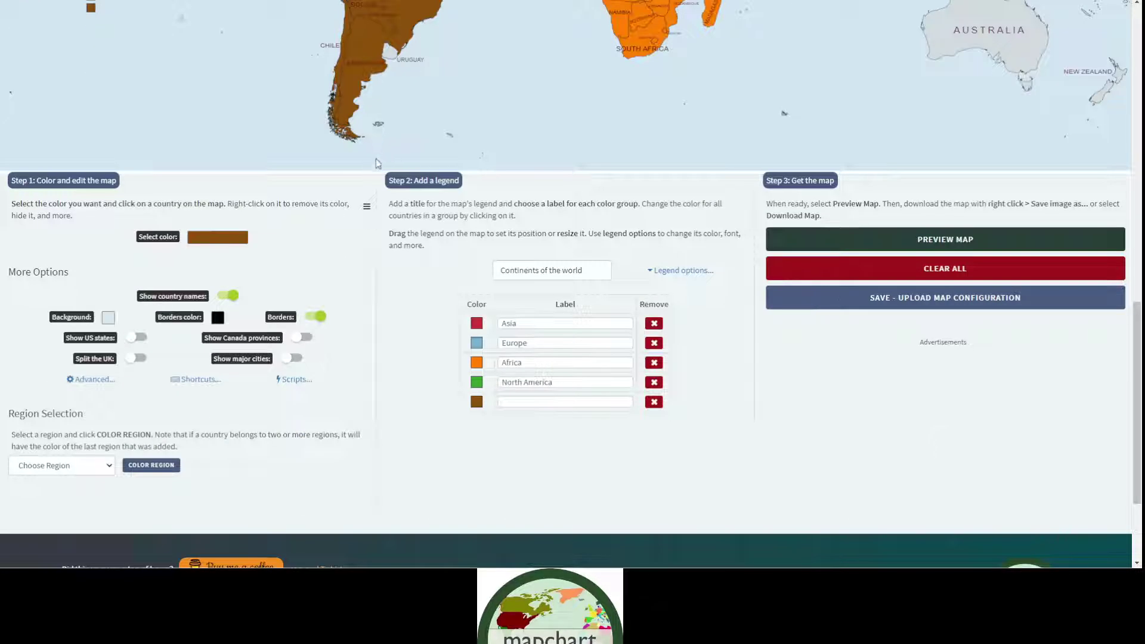
pyautogui.click(521, 399)
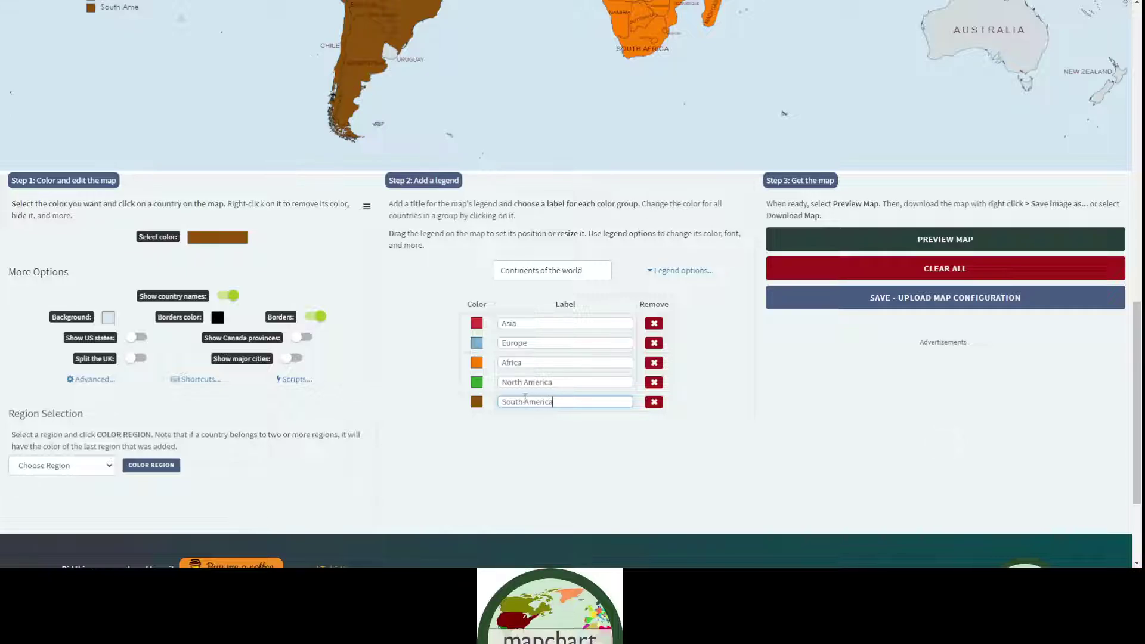
pyautogui.click(453, 470)
# Step: Switch the fill color to bright yellow and color Australia and Papua New Guinea with it
pyautogui.scroll(2, 448, 470)
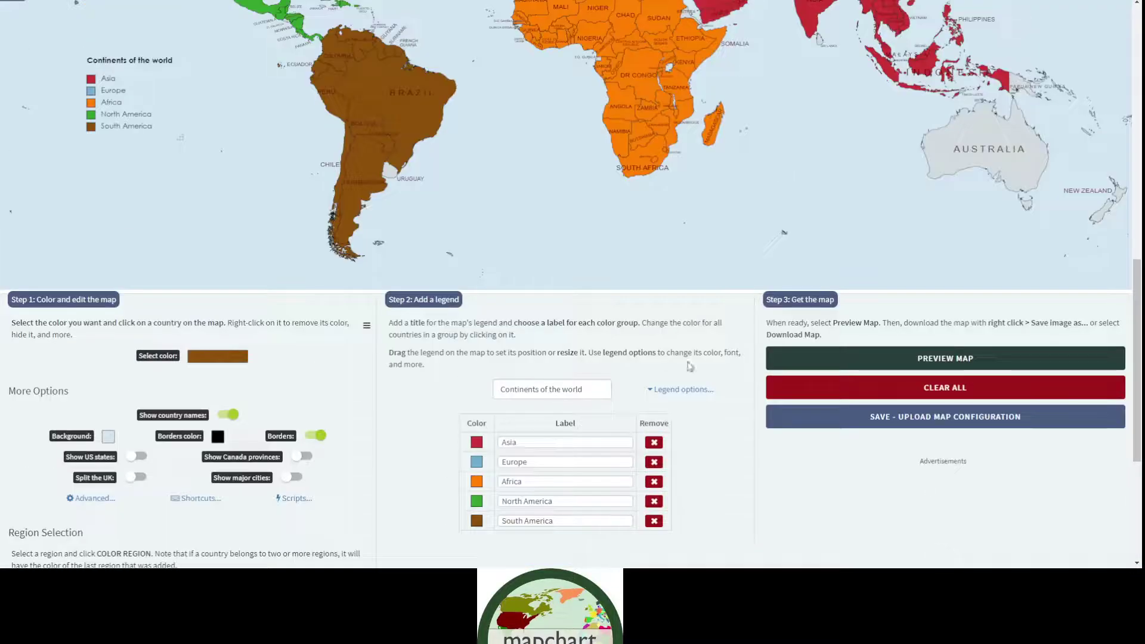
pyautogui.scroll(6, 689, 365)
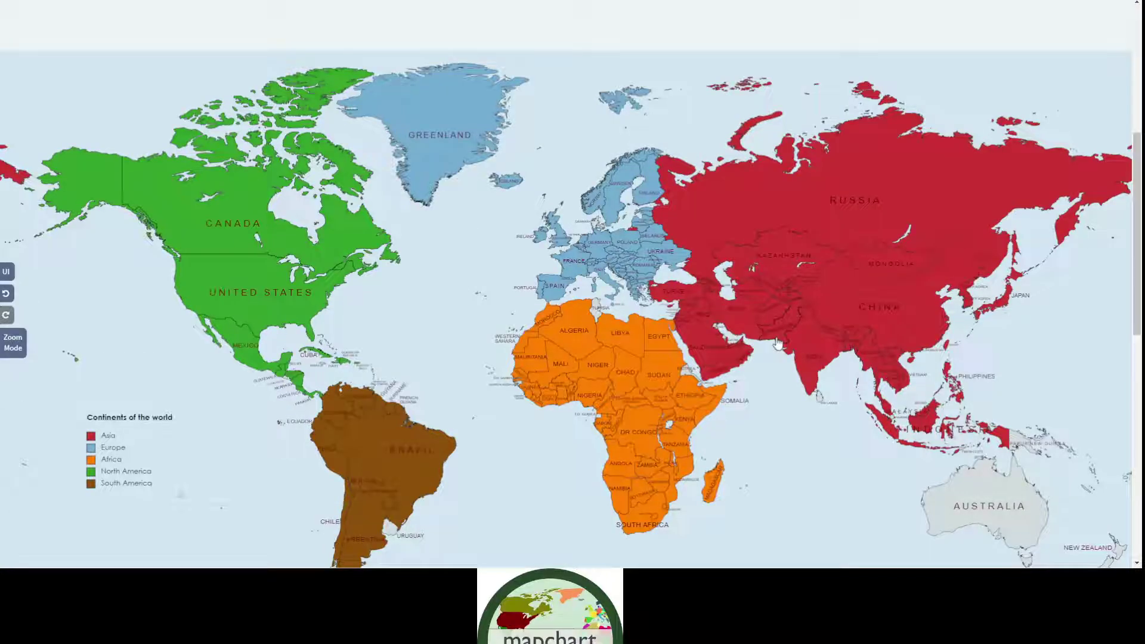
pyautogui.scroll(-2, 778, 344)
pyautogui.scroll(-3, 979, 368)
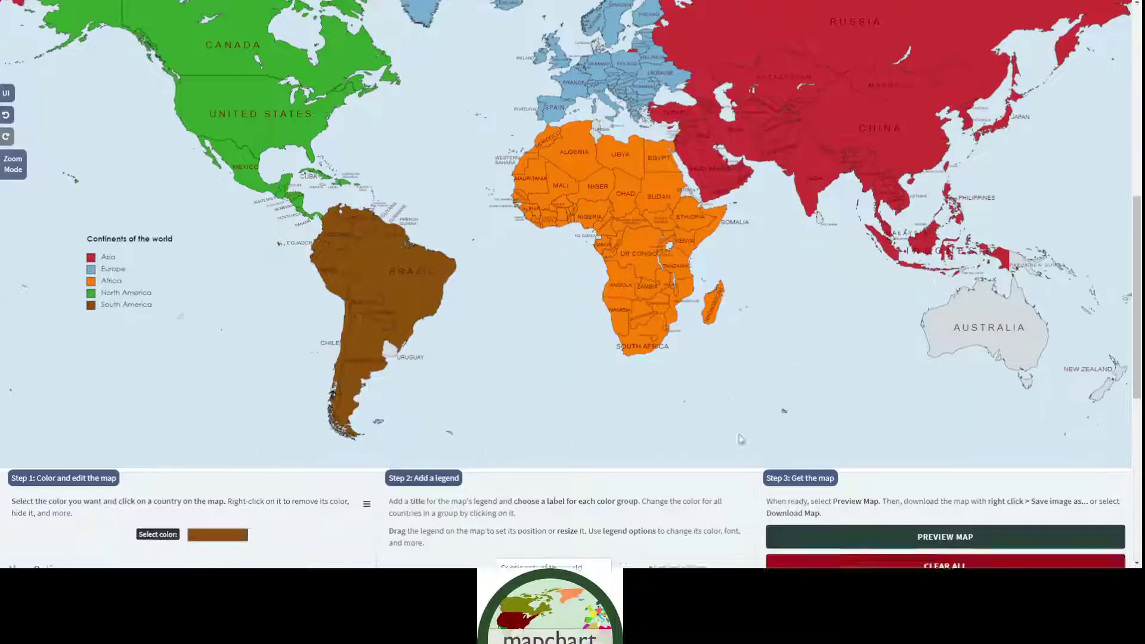
pyautogui.click(213, 420)
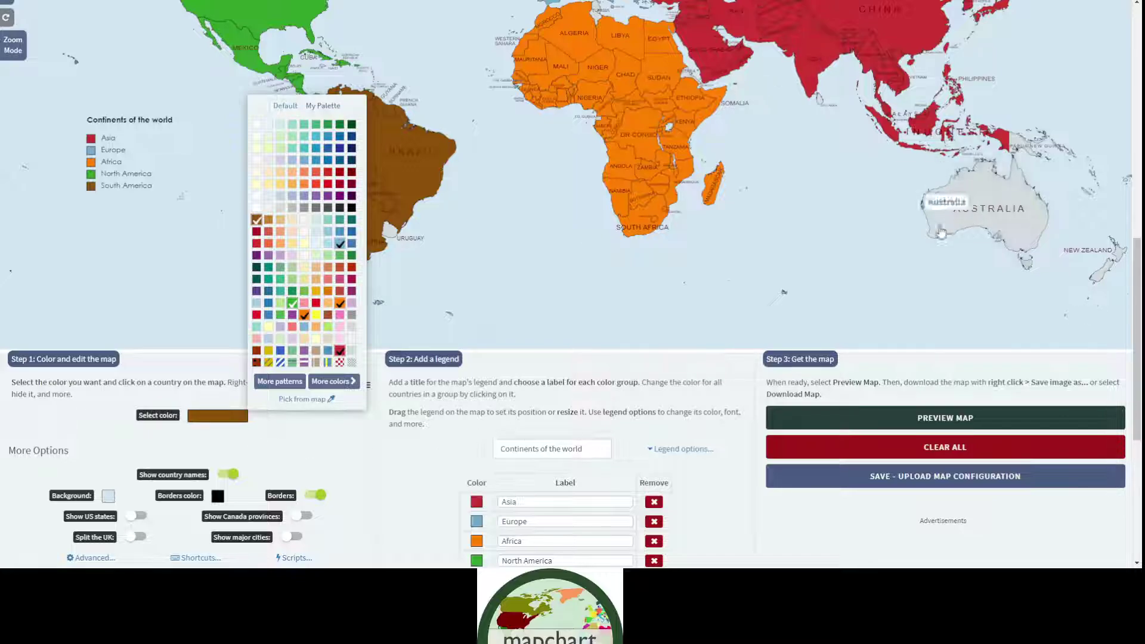
pyautogui.click(316, 315)
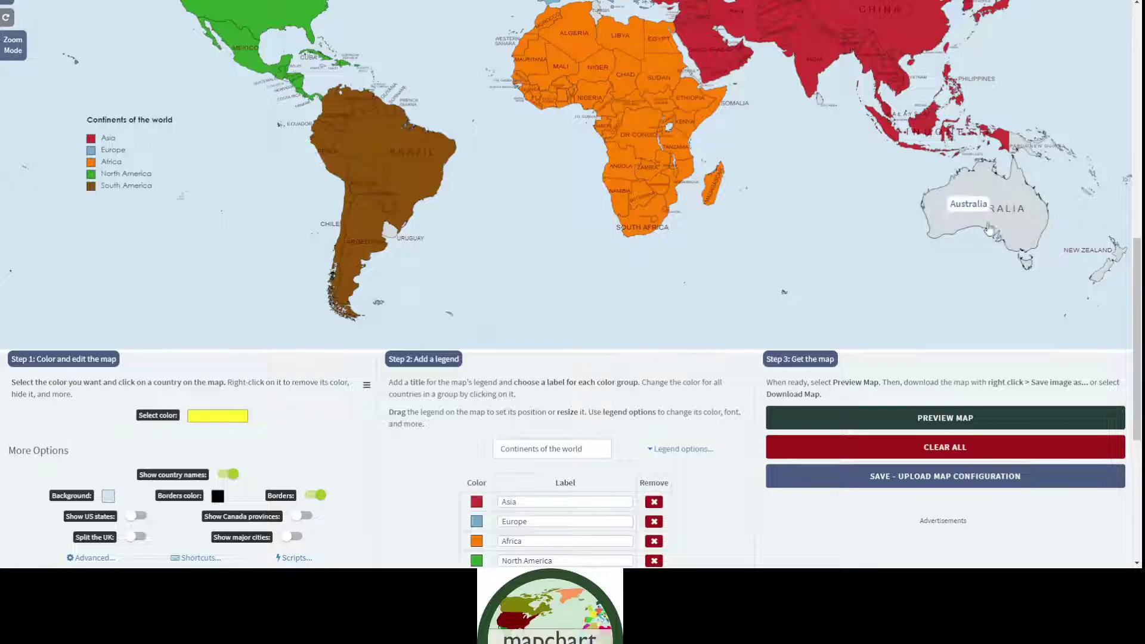
pyautogui.click(984, 197)
pyautogui.click(1043, 148)
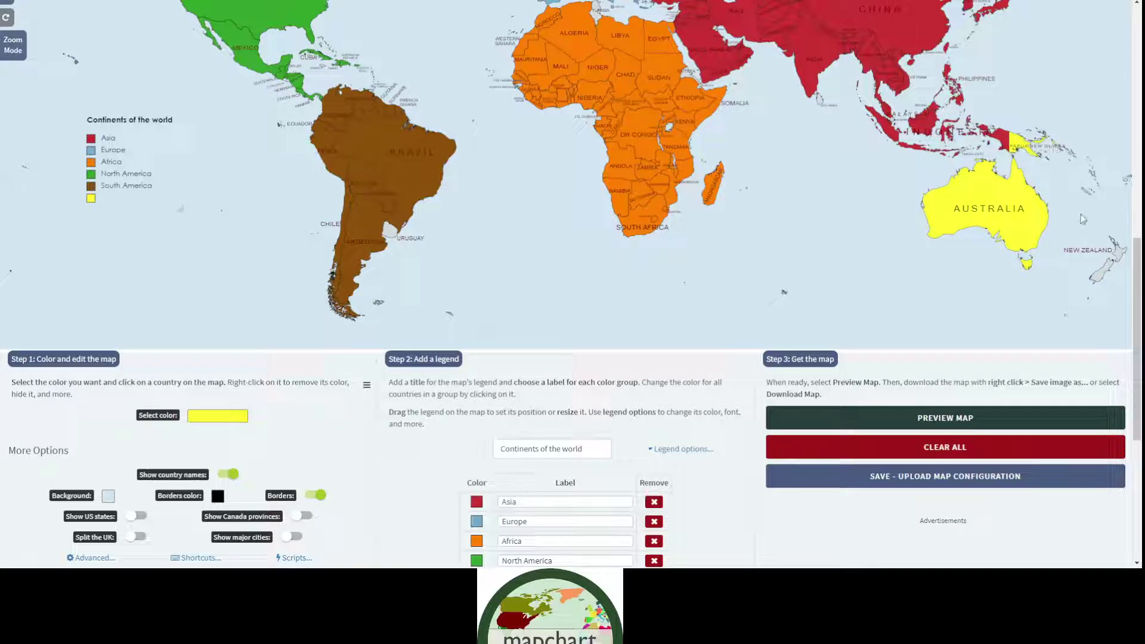
# Step: Color New Zealand and the nearby Pacific islands yellow, including the Solomon Islands and New Caledonia
pyautogui.click(1108, 258)
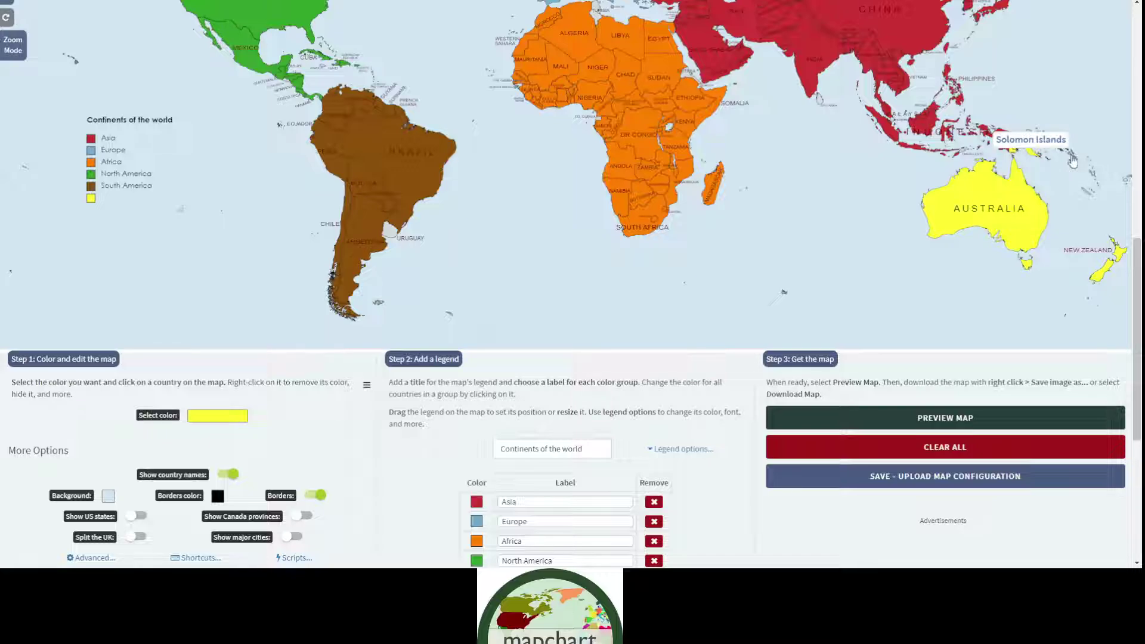
pyautogui.click(1087, 191)
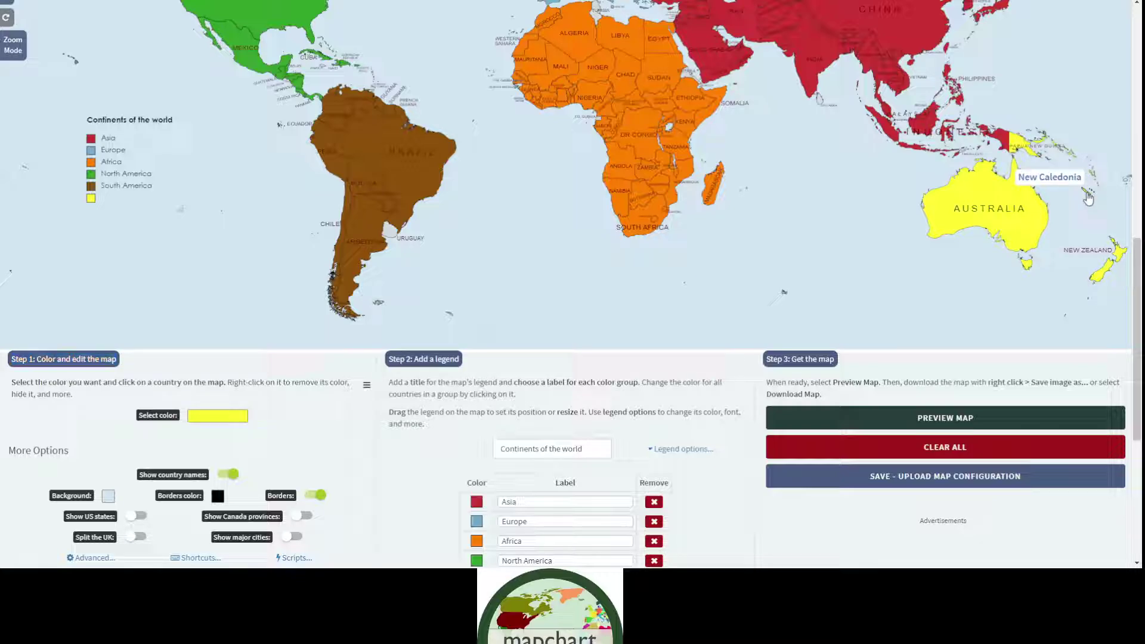
pyautogui.click(1127, 179)
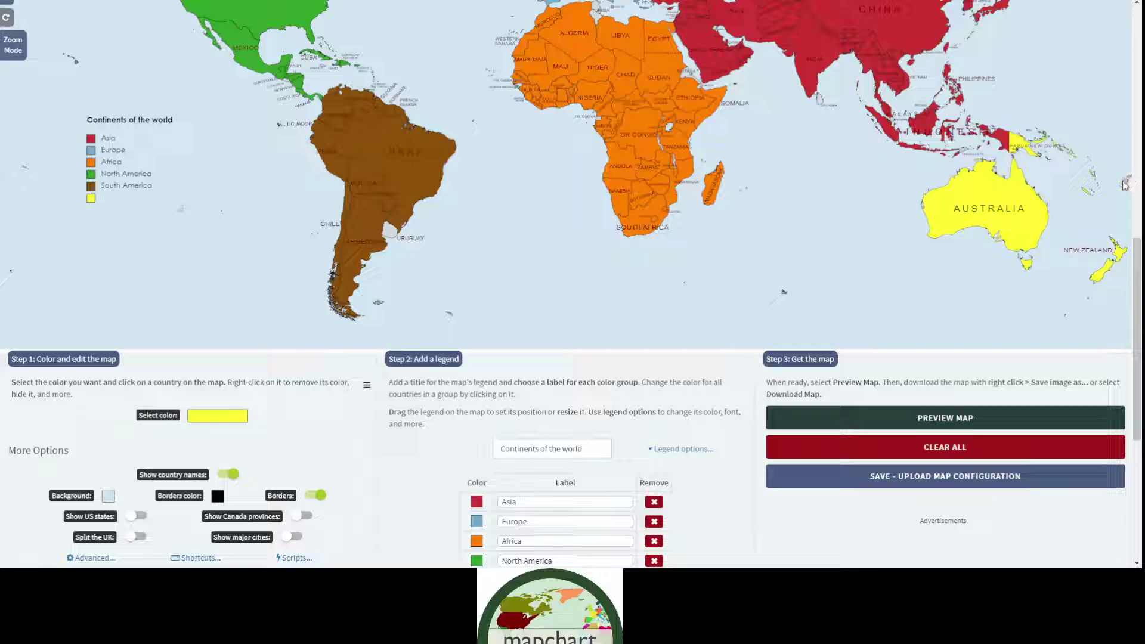
# Step: Label the yellow color group "Oceania" in the legend
pyautogui.scroll(1, 688, 258)
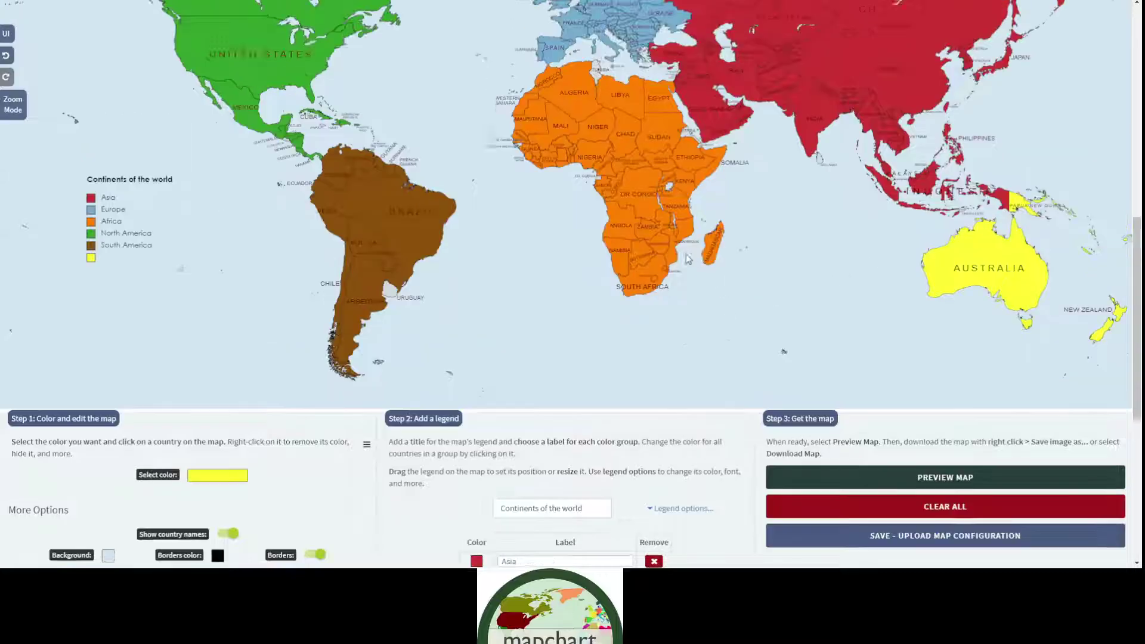
pyautogui.scroll(2, 688, 258)
pyautogui.scroll(2, 691, 250)
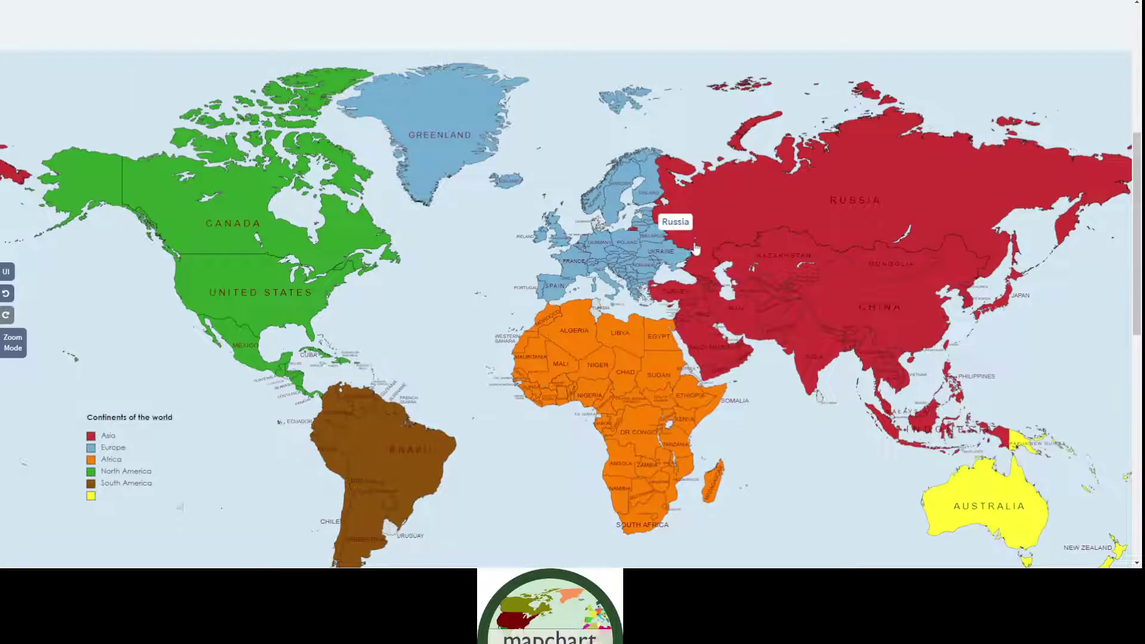
pyautogui.scroll(-8, 695, 247)
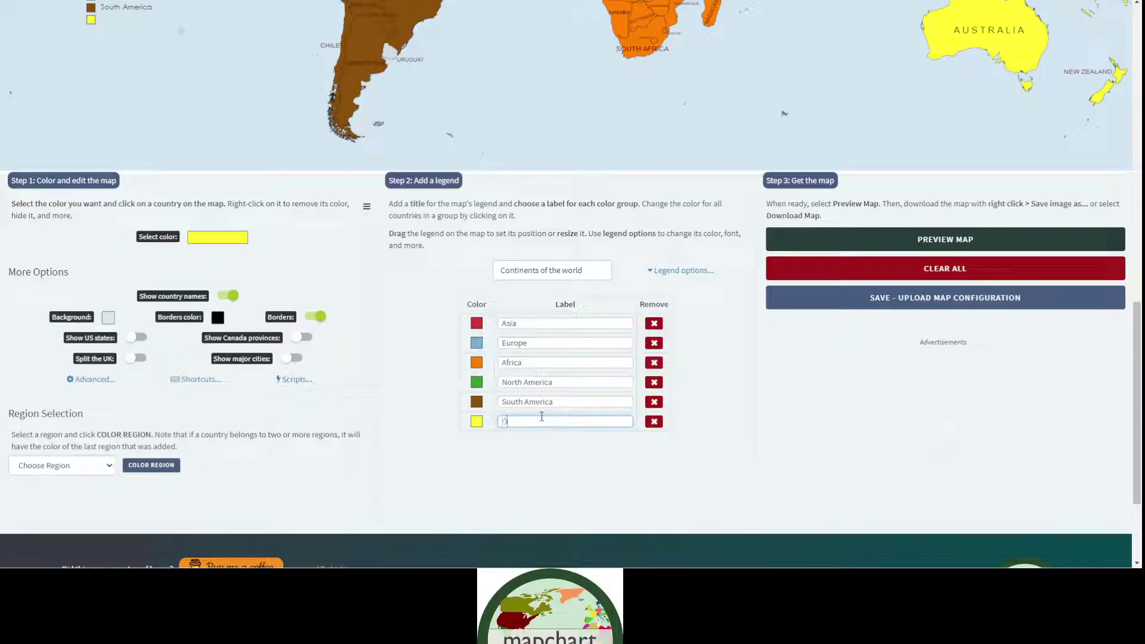
pyautogui.write('ceania')
pyautogui.click(533, 440)
pyautogui.scroll(2, 528, 435)
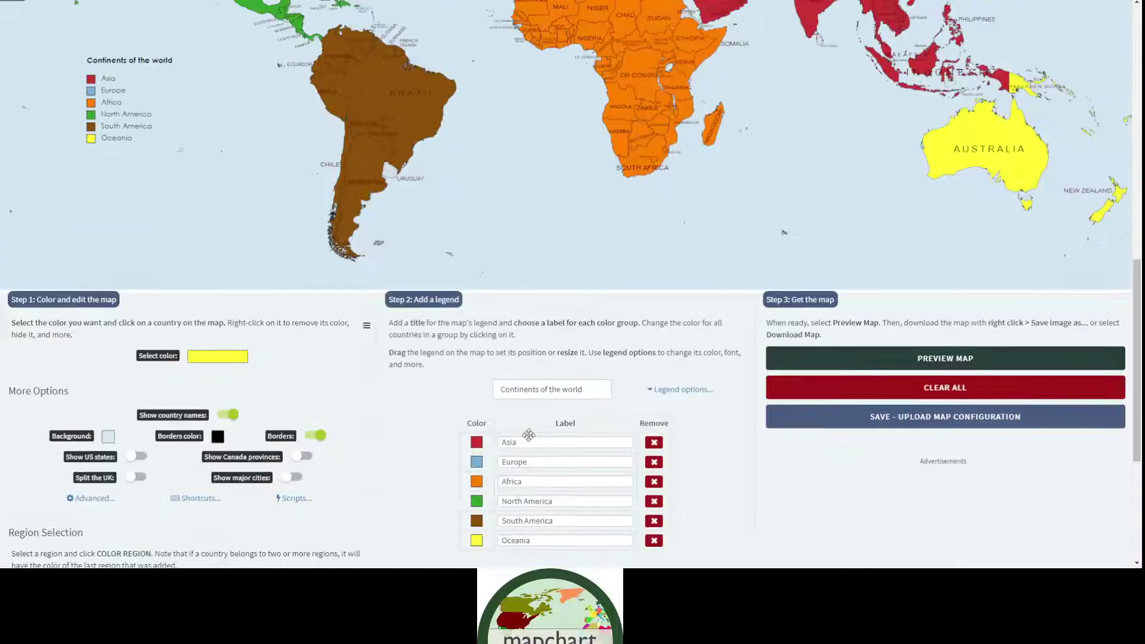